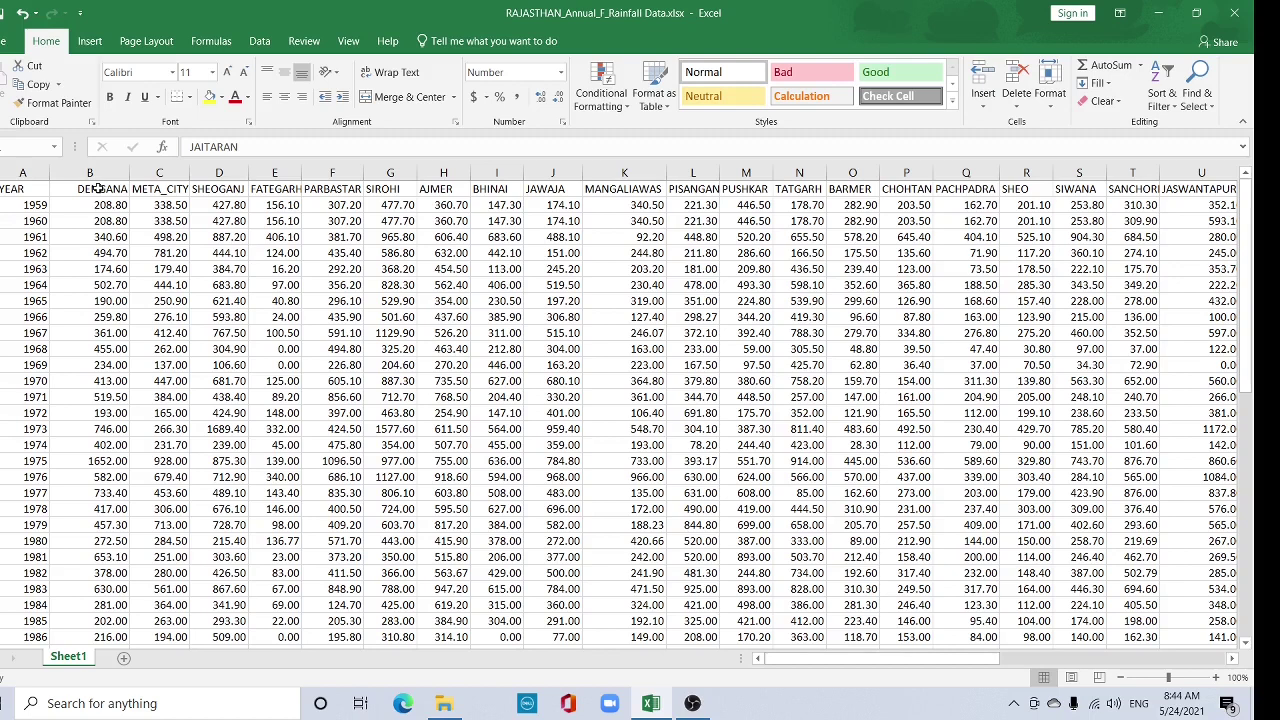
Find the MOUNT ABU station header in row 1 and rename it MOUNT_ABU.
click(97, 187)
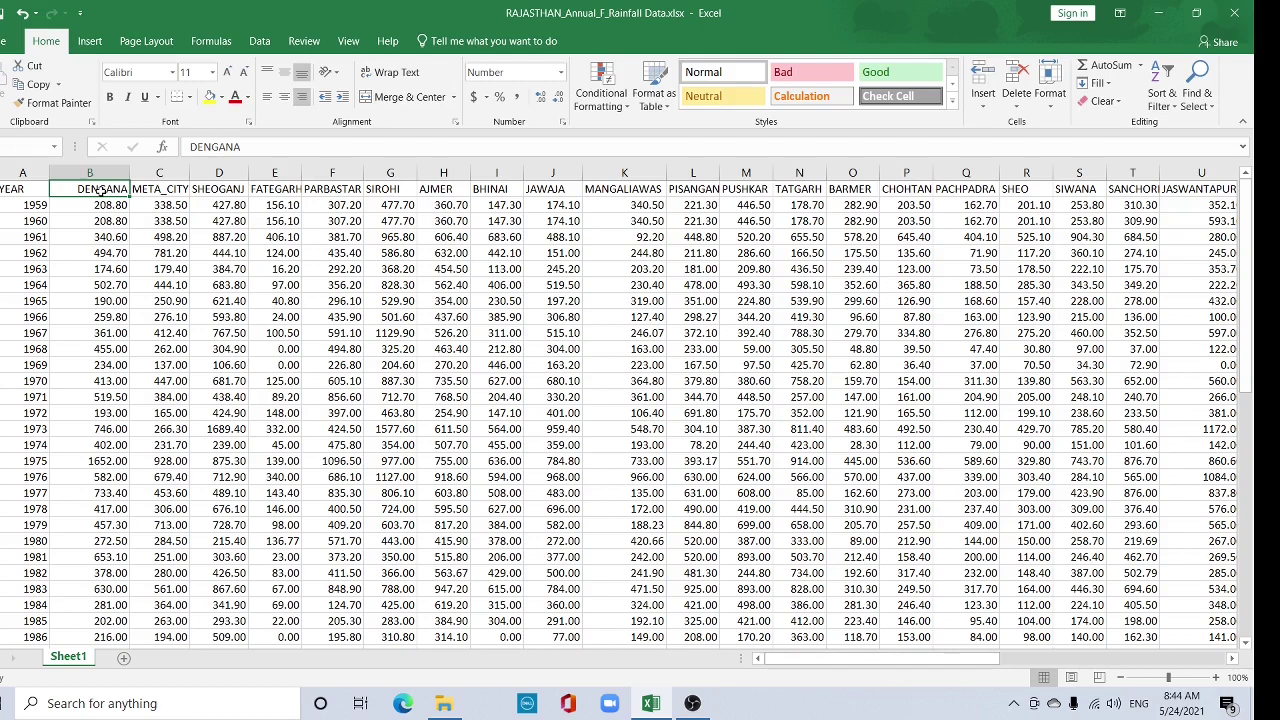
key(Right)
key(Right)
key(Right)
key(Right)
key(Right)
key(Right)
key(Right)
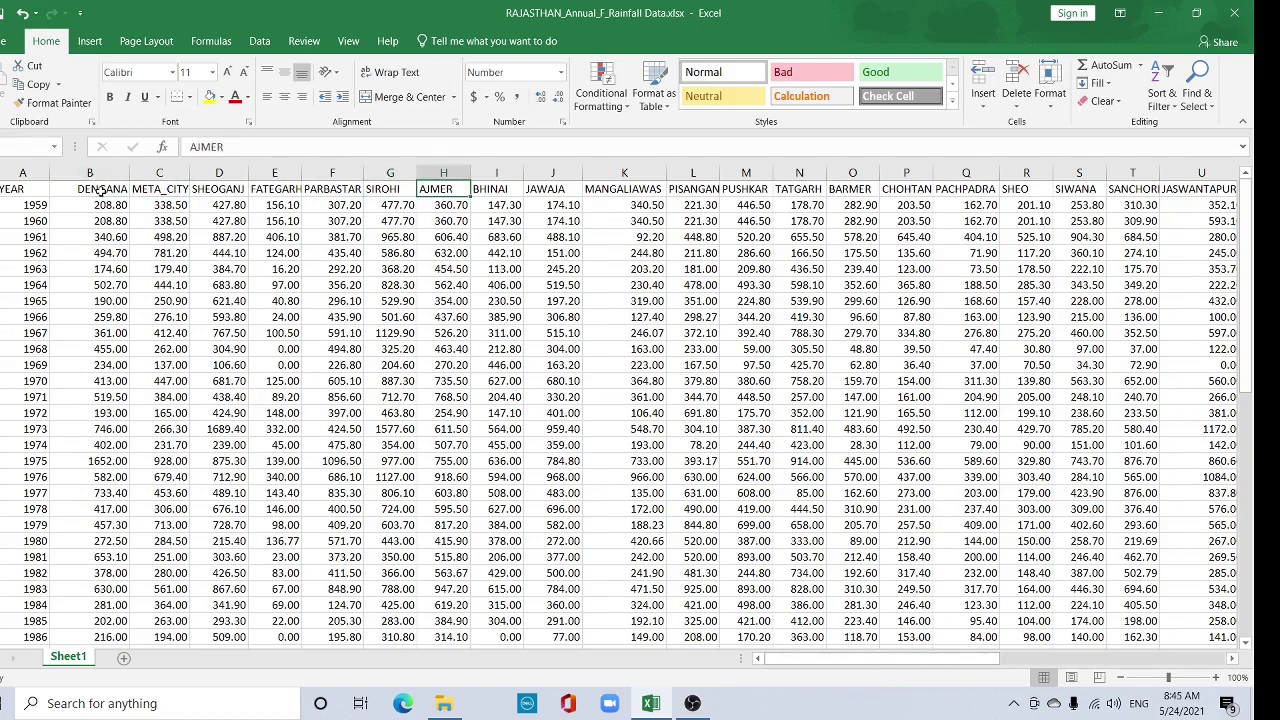
key(Right)
key(Right)
key(Right)
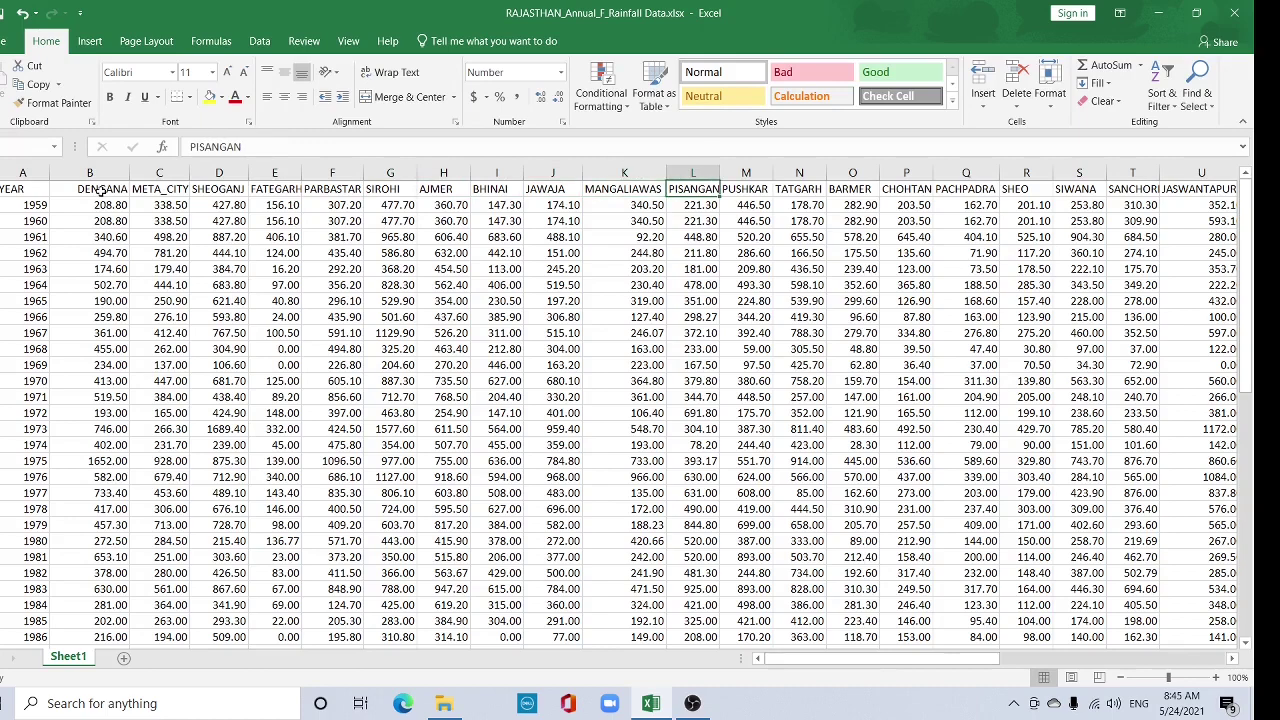
key(Right)
key(Right)
key(Right)
key(Right)
key(Right)
key(Right)
key(Right)
key(Right)
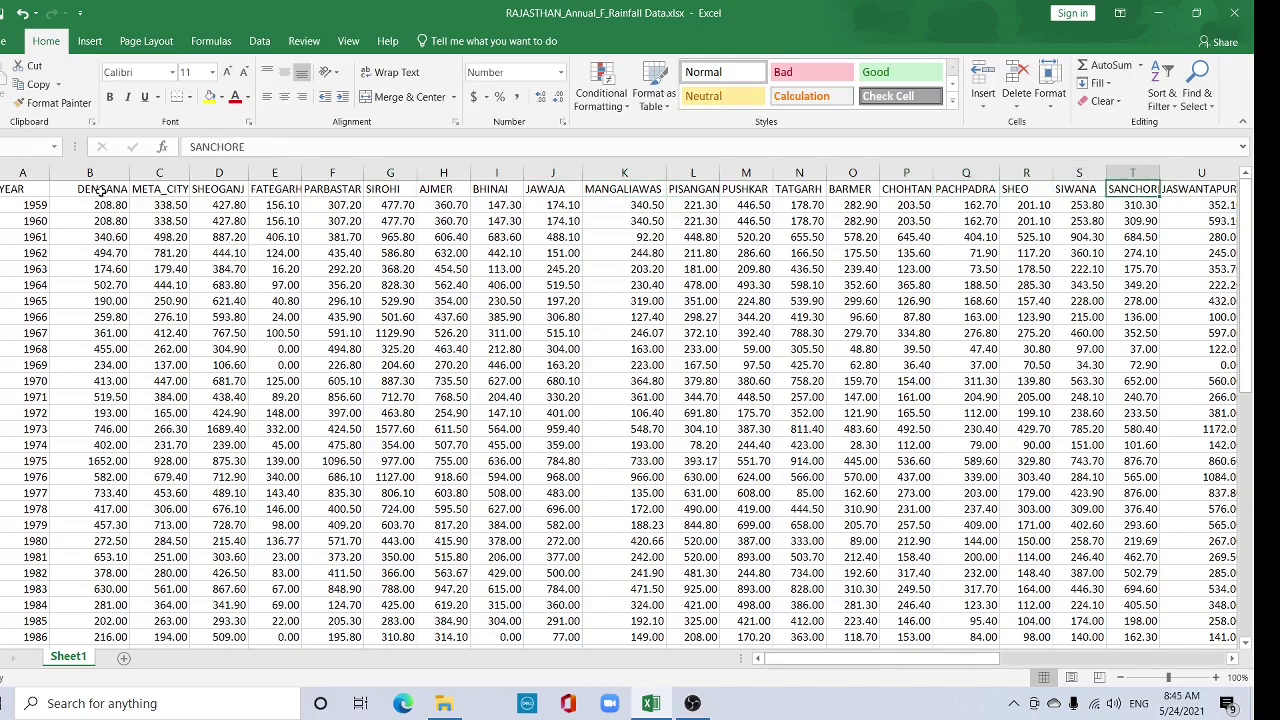
key(Right)
key(Right)
key(Right)
key(Right)
key(Right)
key(Right)
key(Right)
key(Right)
key(Right)
key(Right)
key(Right)
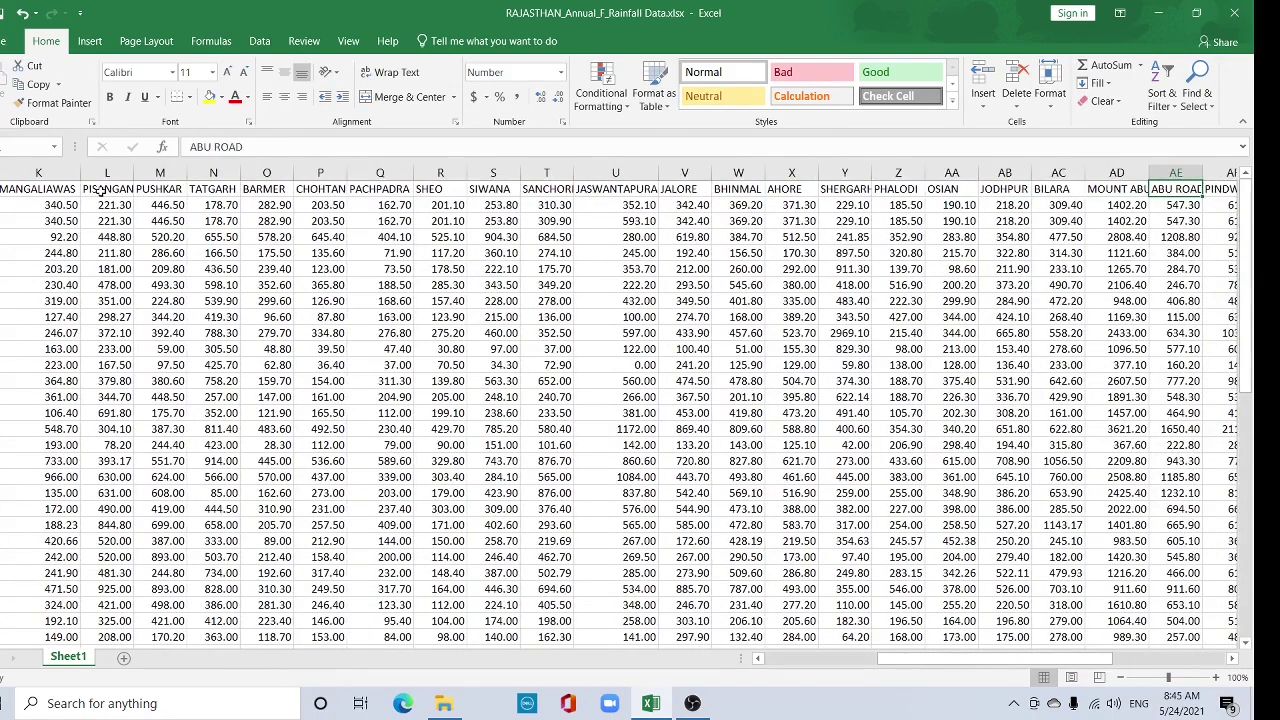
key(Left)
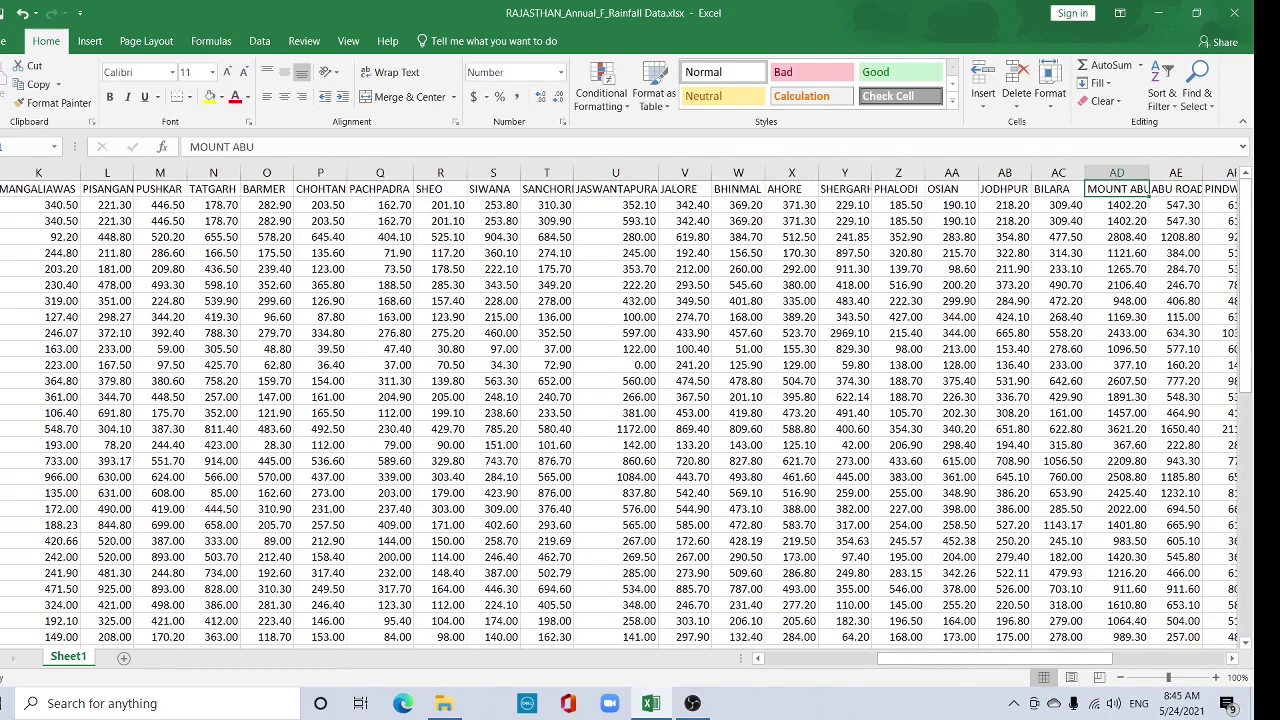
double_click(1135, 188)
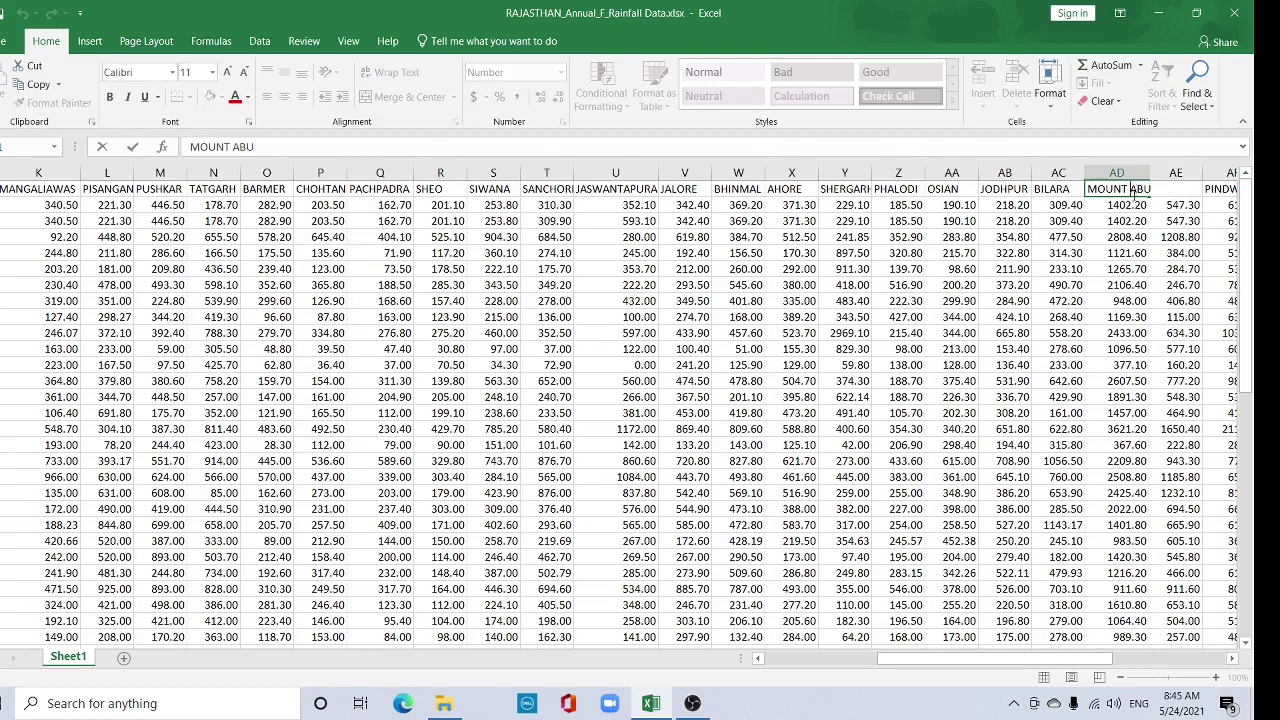
key(BackSpace)
text(_)
key(Return)
key(ctrl+Home)
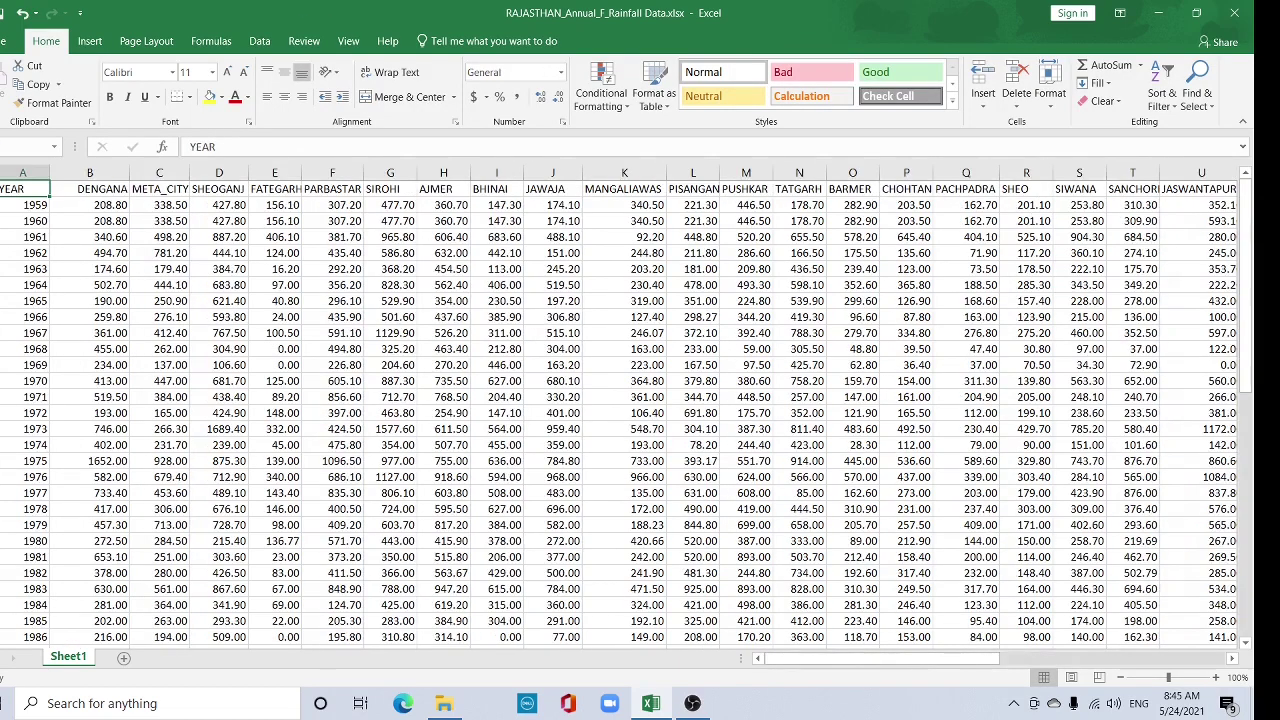
Launch IBM SPSS Statistics, dismiss its welcome screen, and close the Excel rainfall workbook.
click(120, 706)
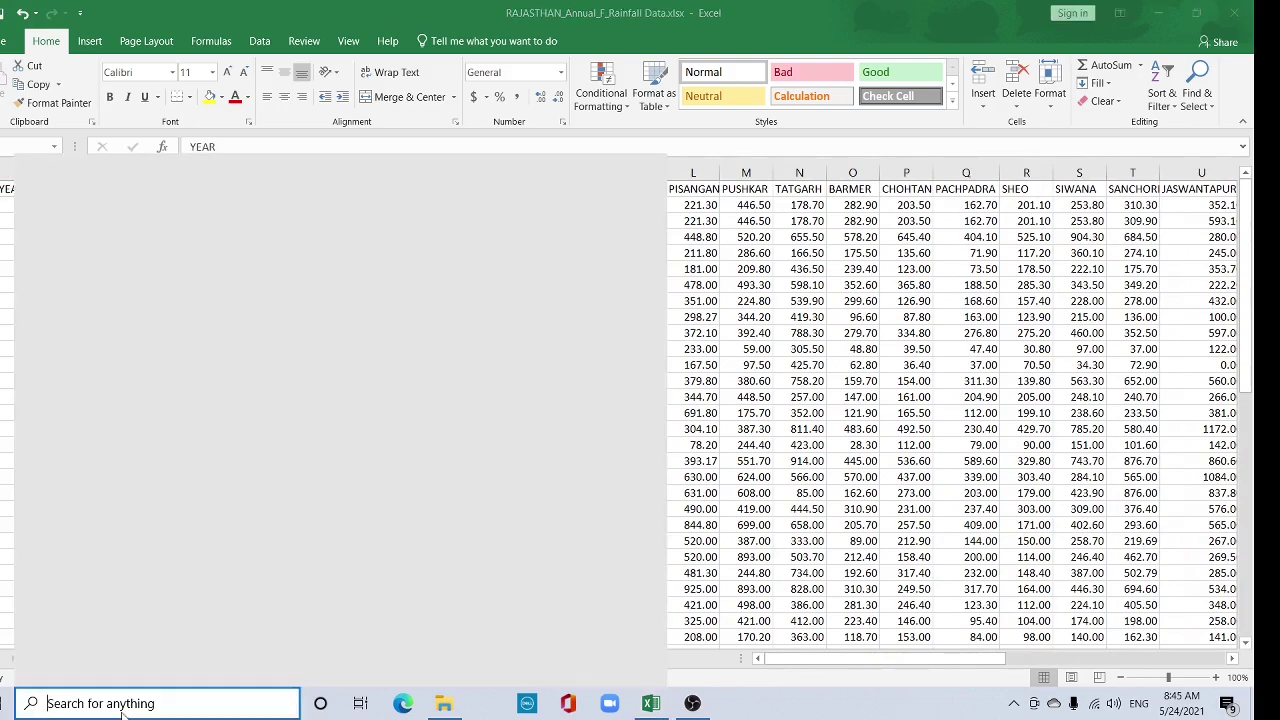
click(137, 253)
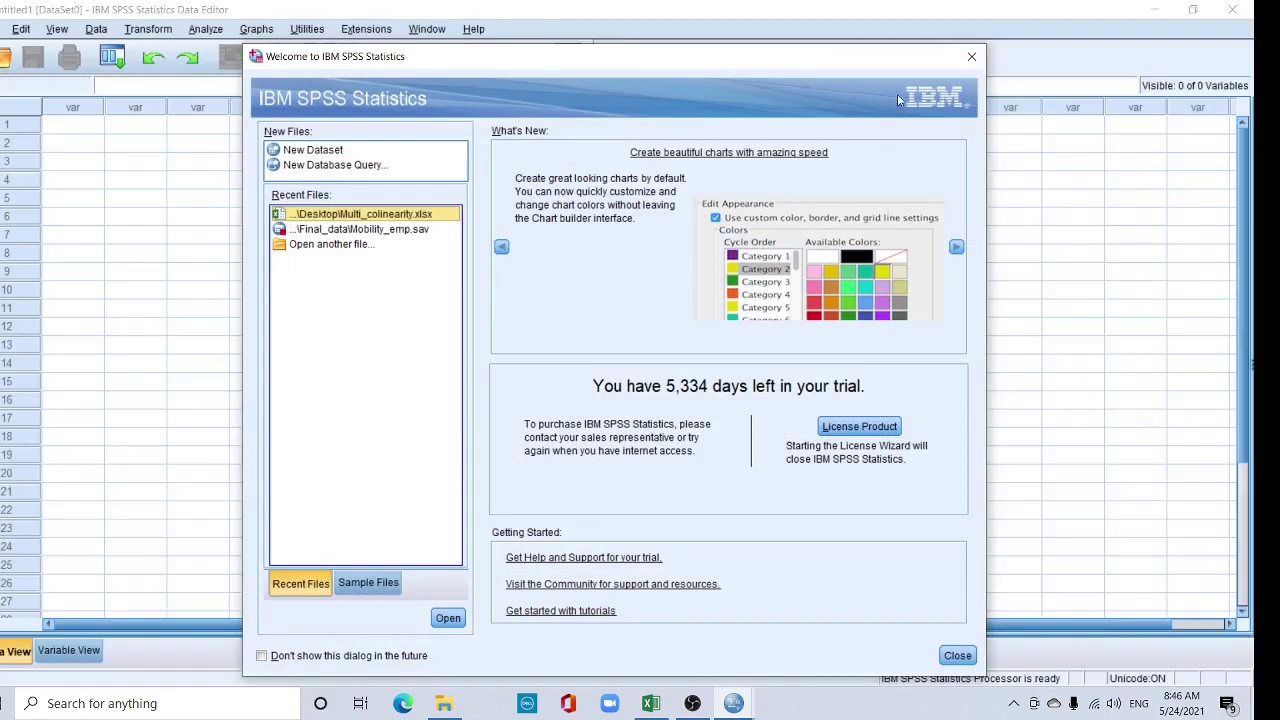
click(971, 56)
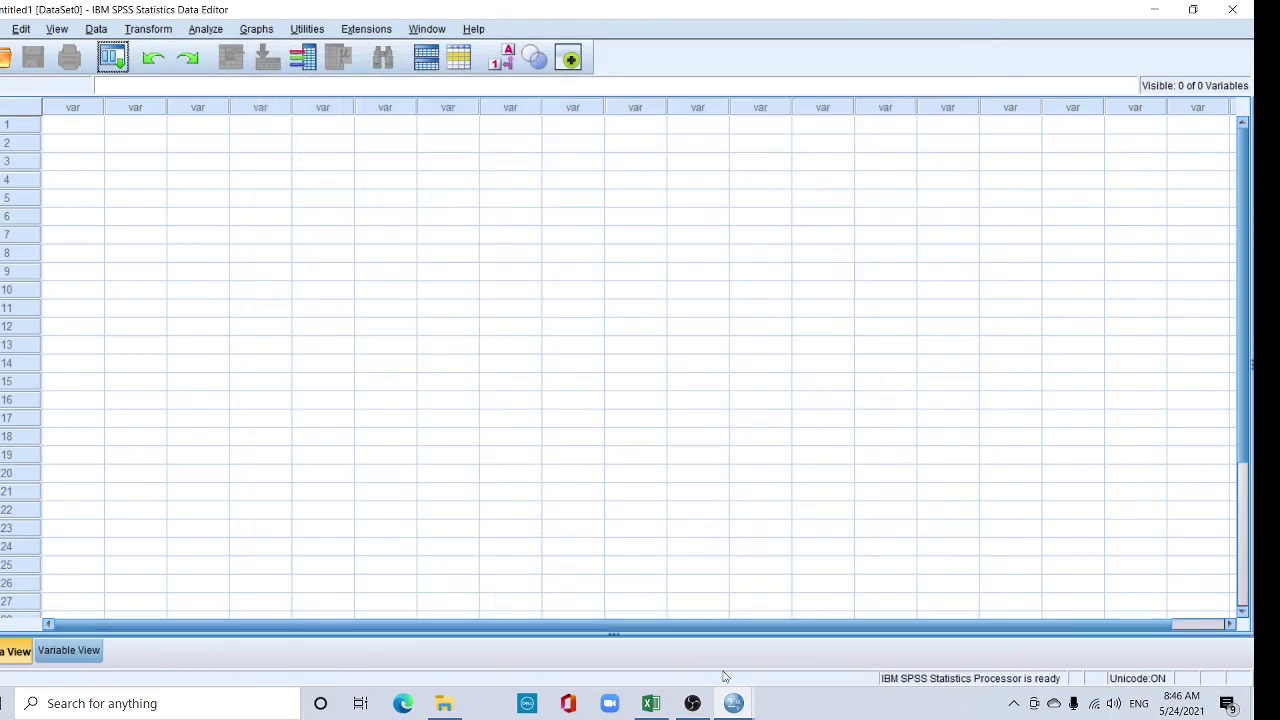
click(652, 704)
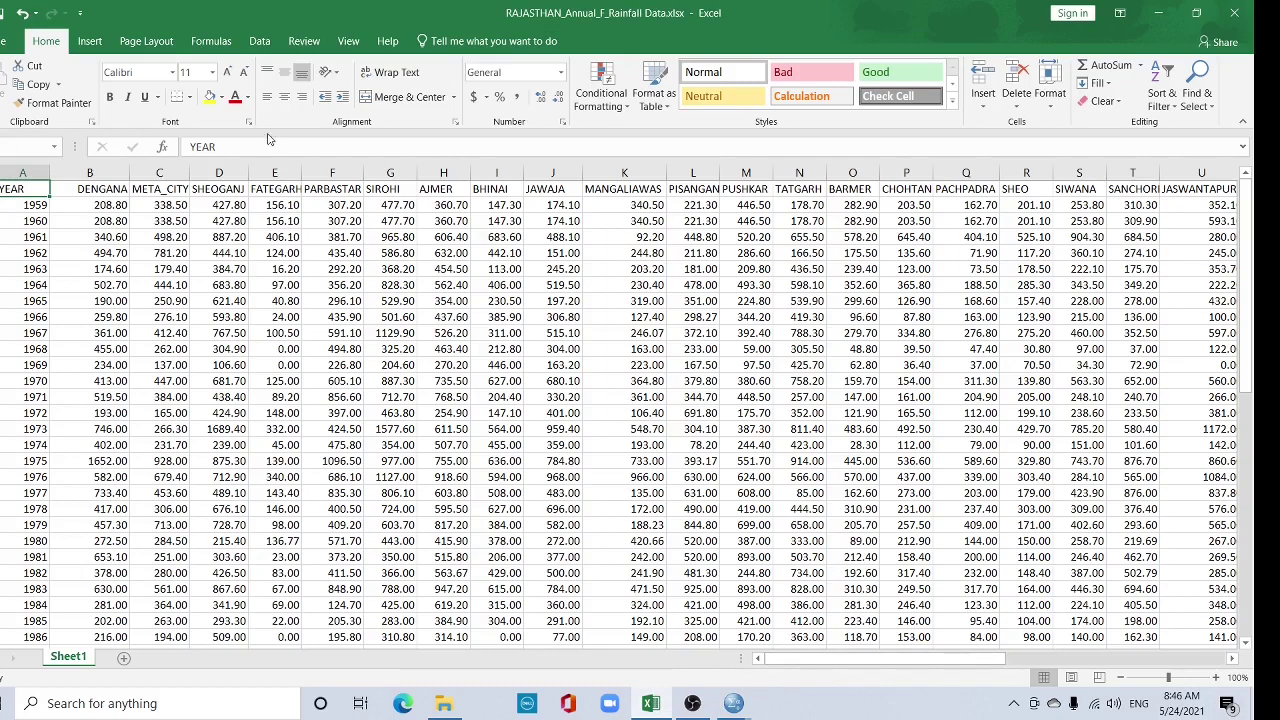
click(1234, 13)
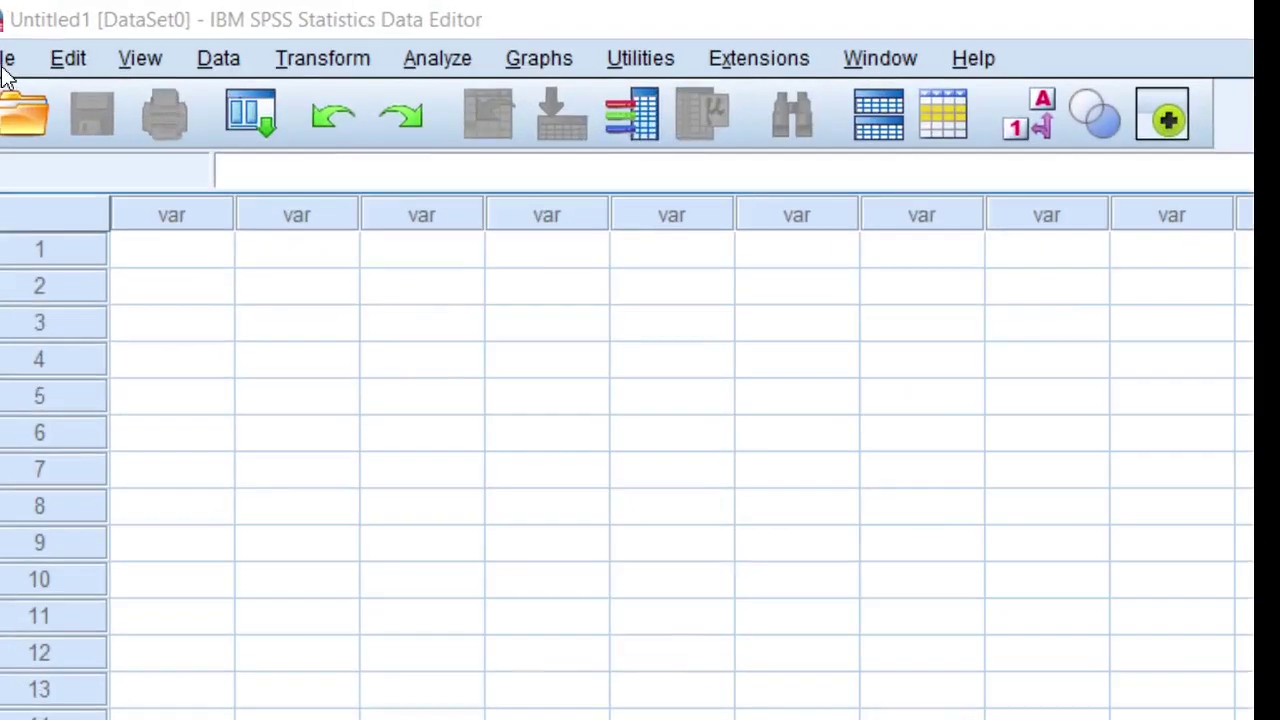
Start opening a data file and browse to the Research (F:) drive.
click(2, 29)
mouse_move(57, 140)
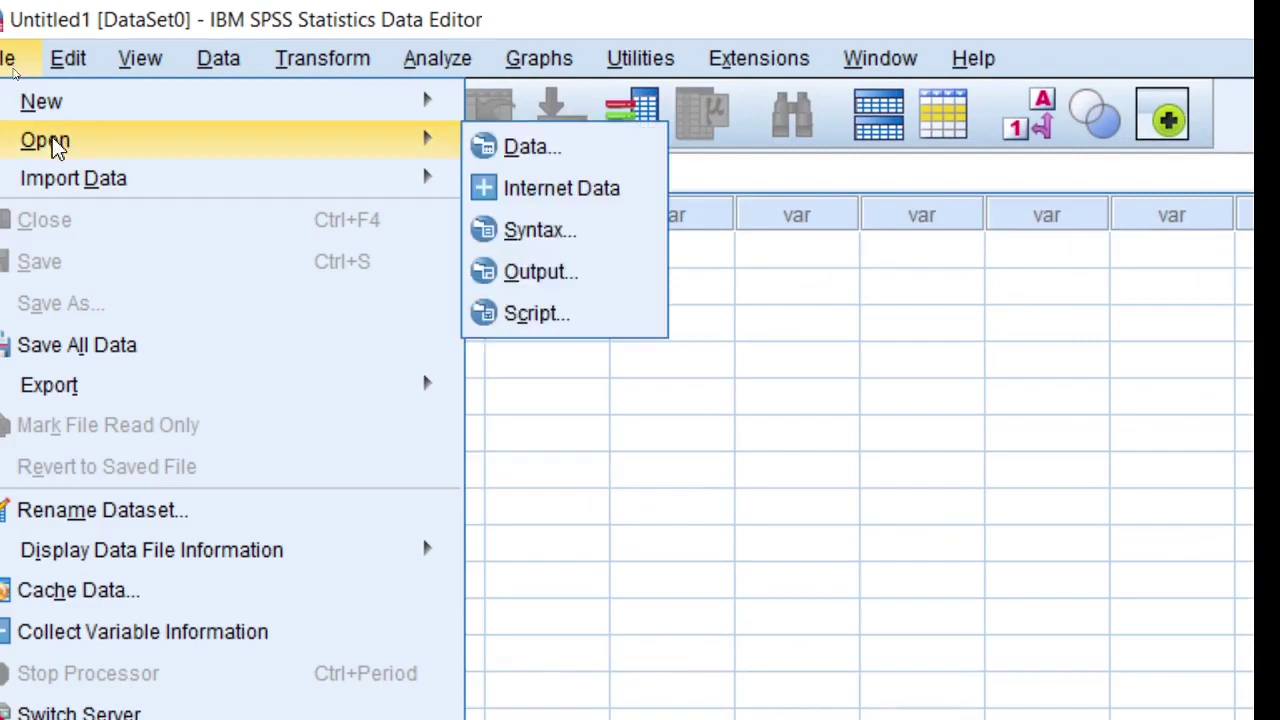
click(512, 150)
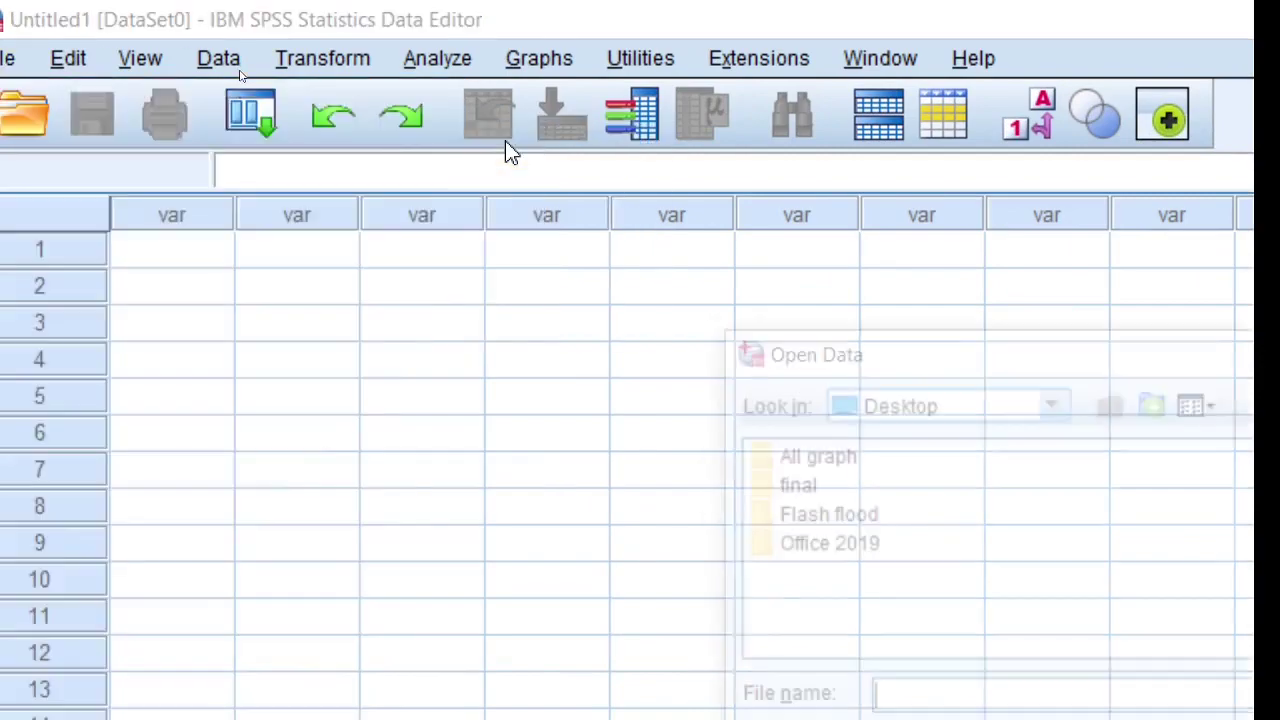
click(510, 201)
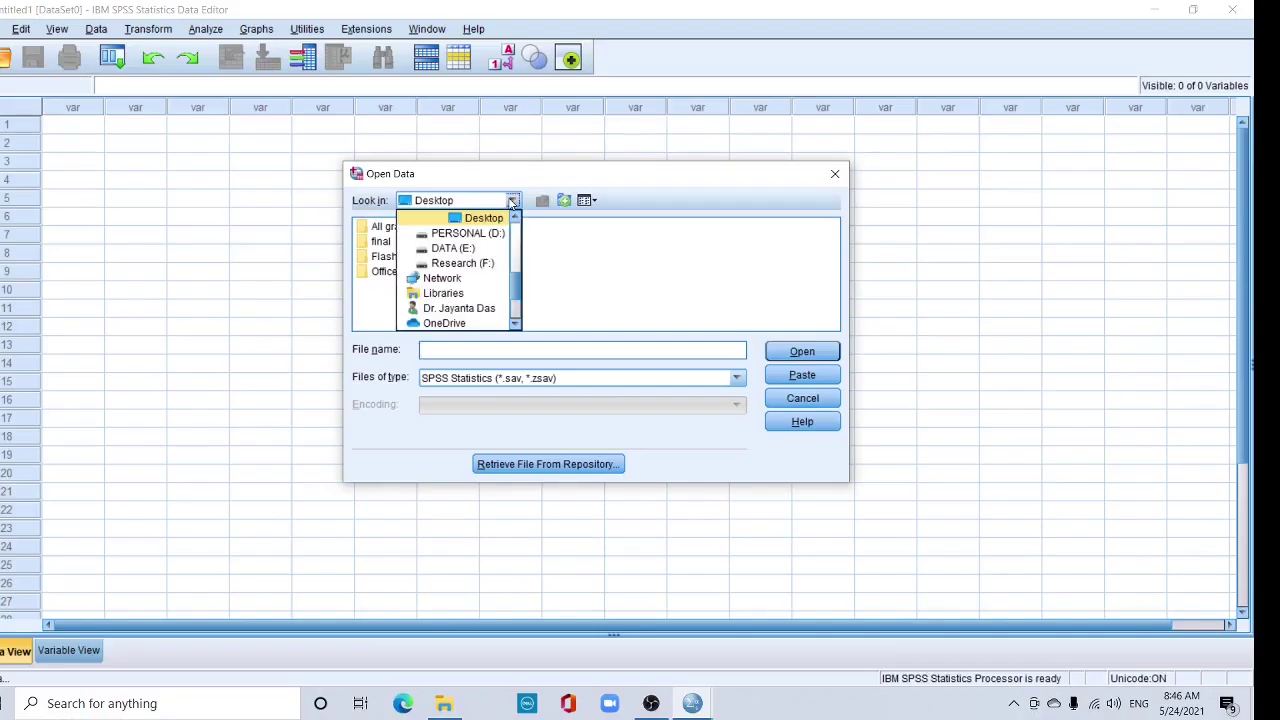
click(462, 264)
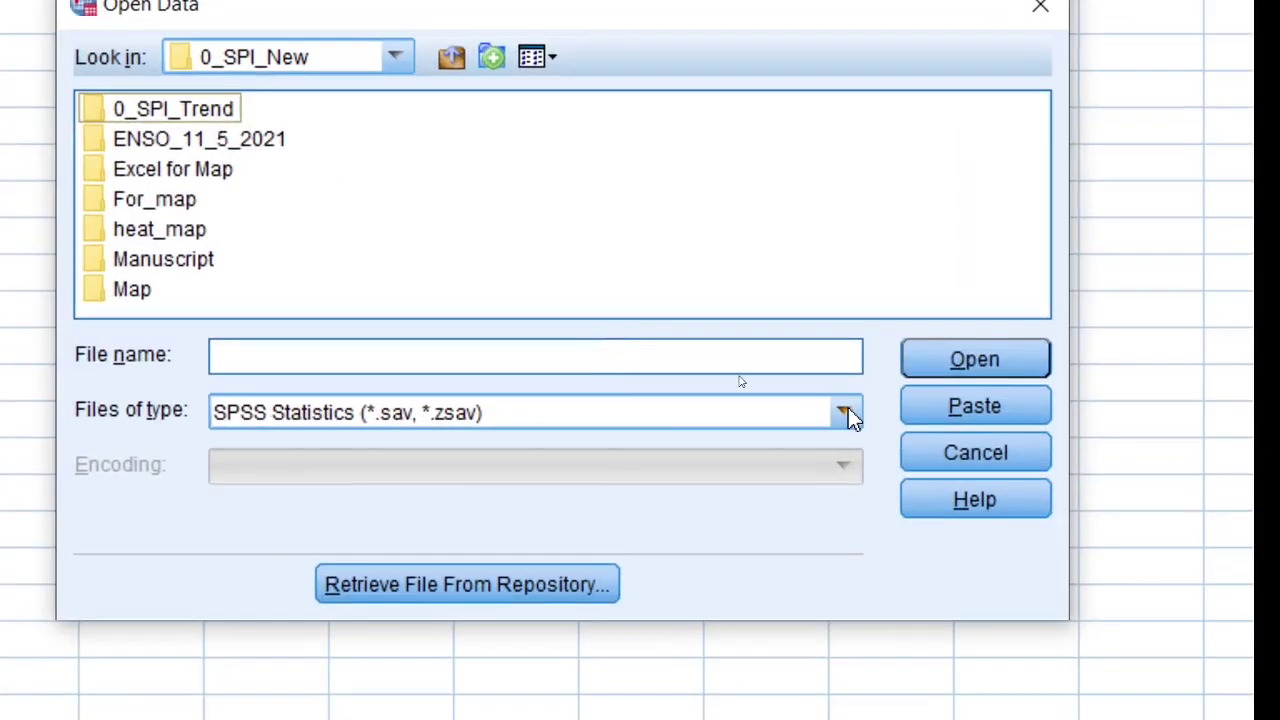
Filter the file type to Excel and open RAJASTHAN_Annual_F_Rainfall Data.xlsx.
click(737, 378)
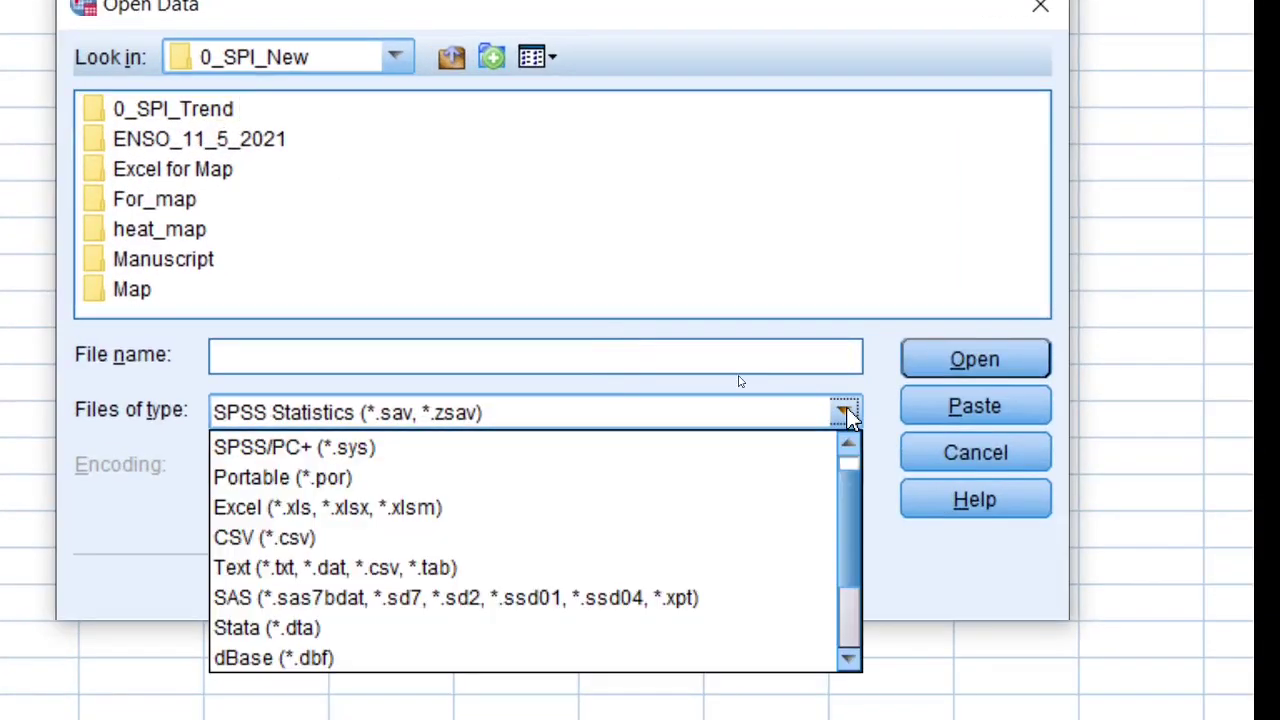
click(636, 513)
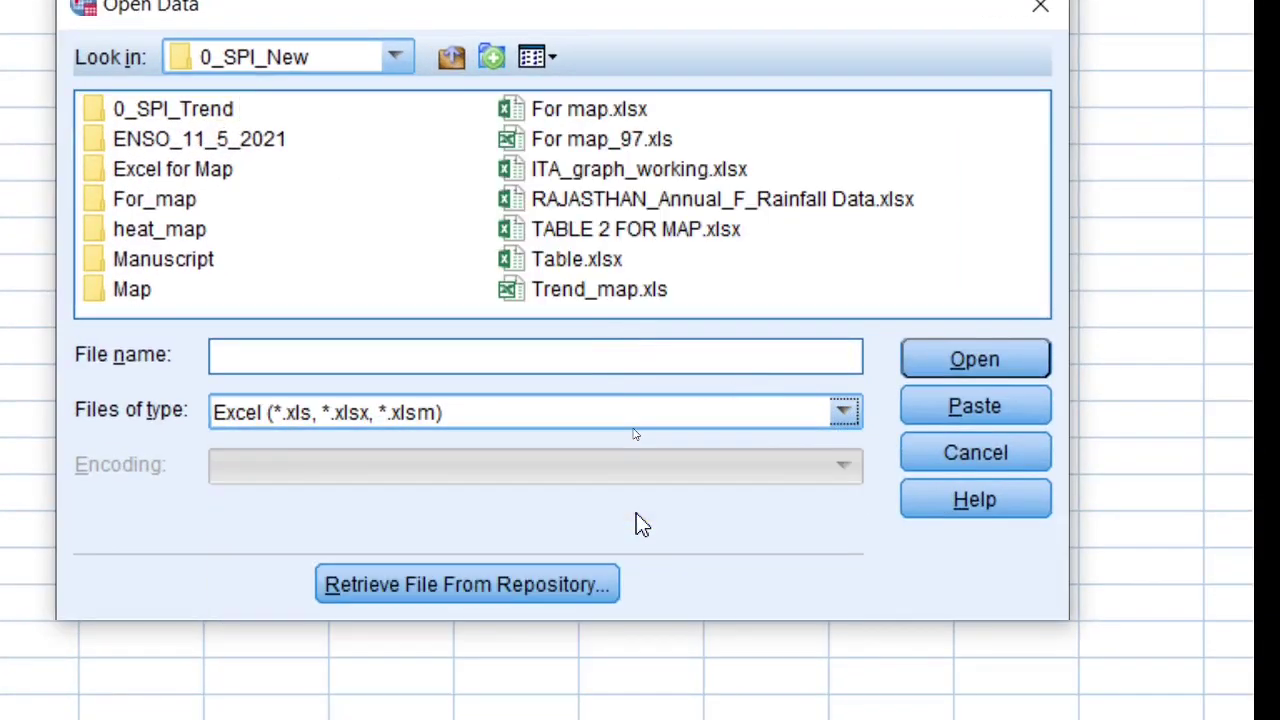
click(843, 413)
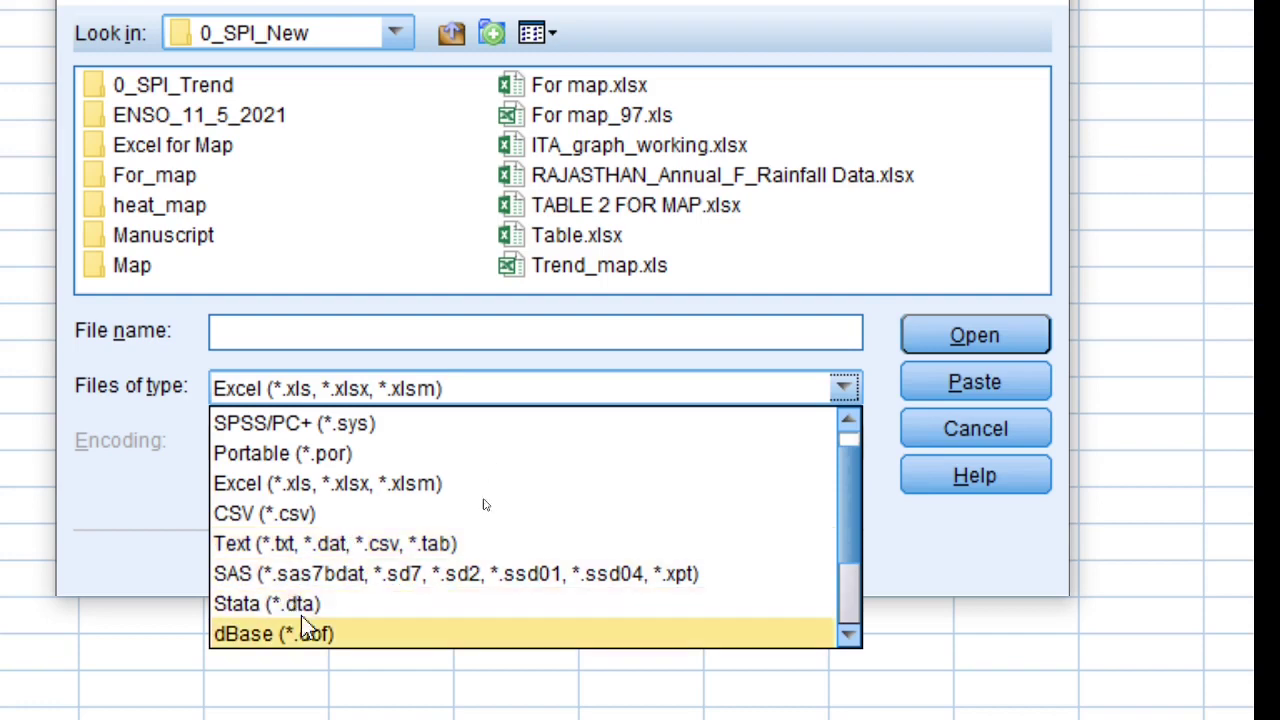
scroll(849, 567, down, 2)
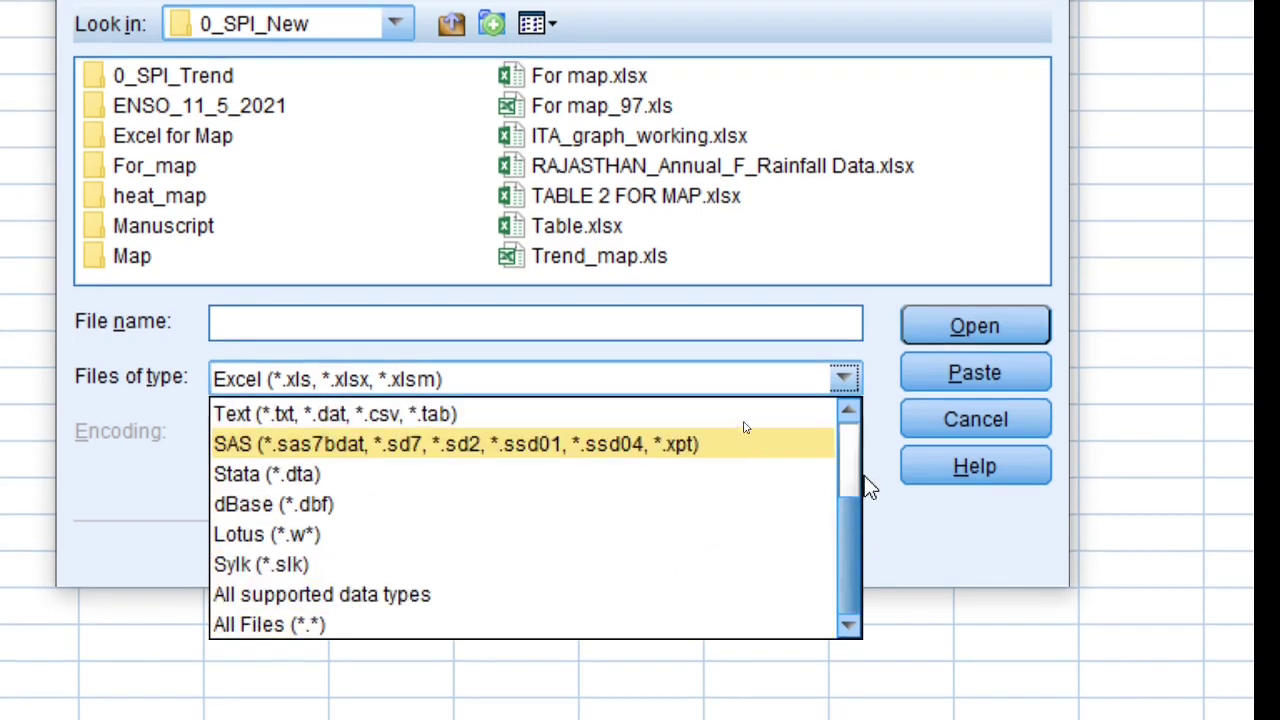
scroll(855, 483, up, 2)
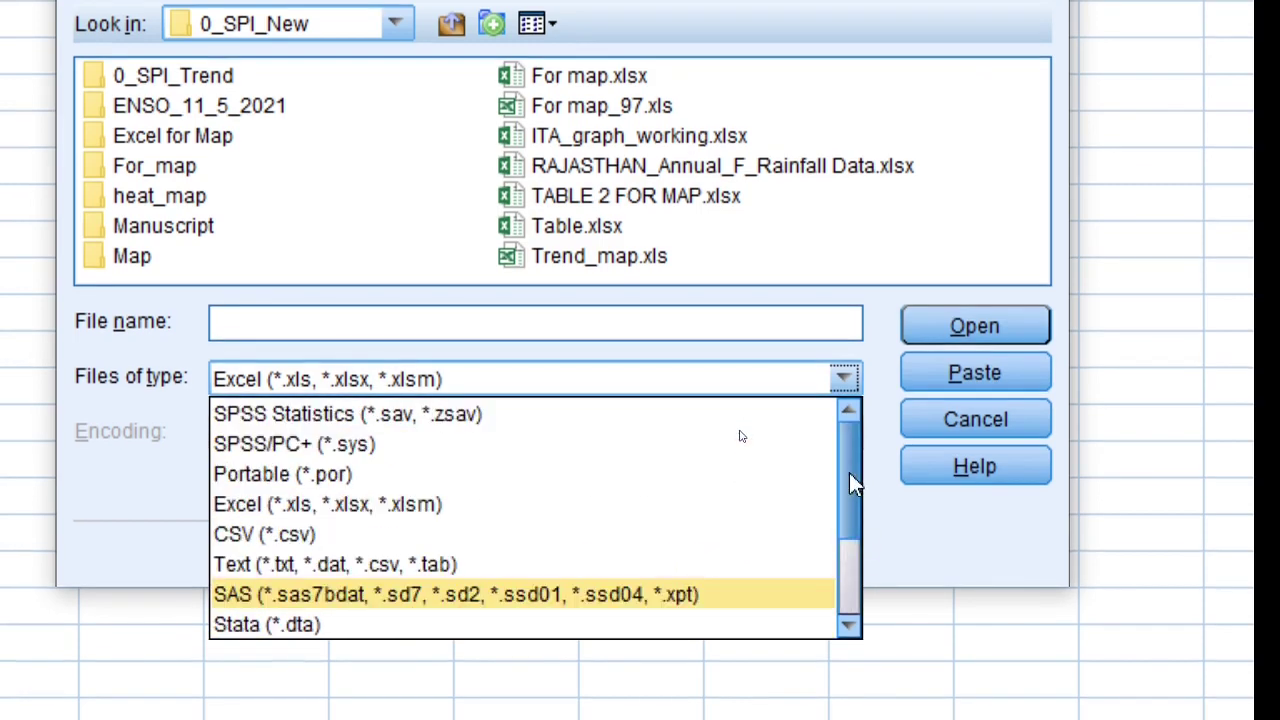
click(305, 384)
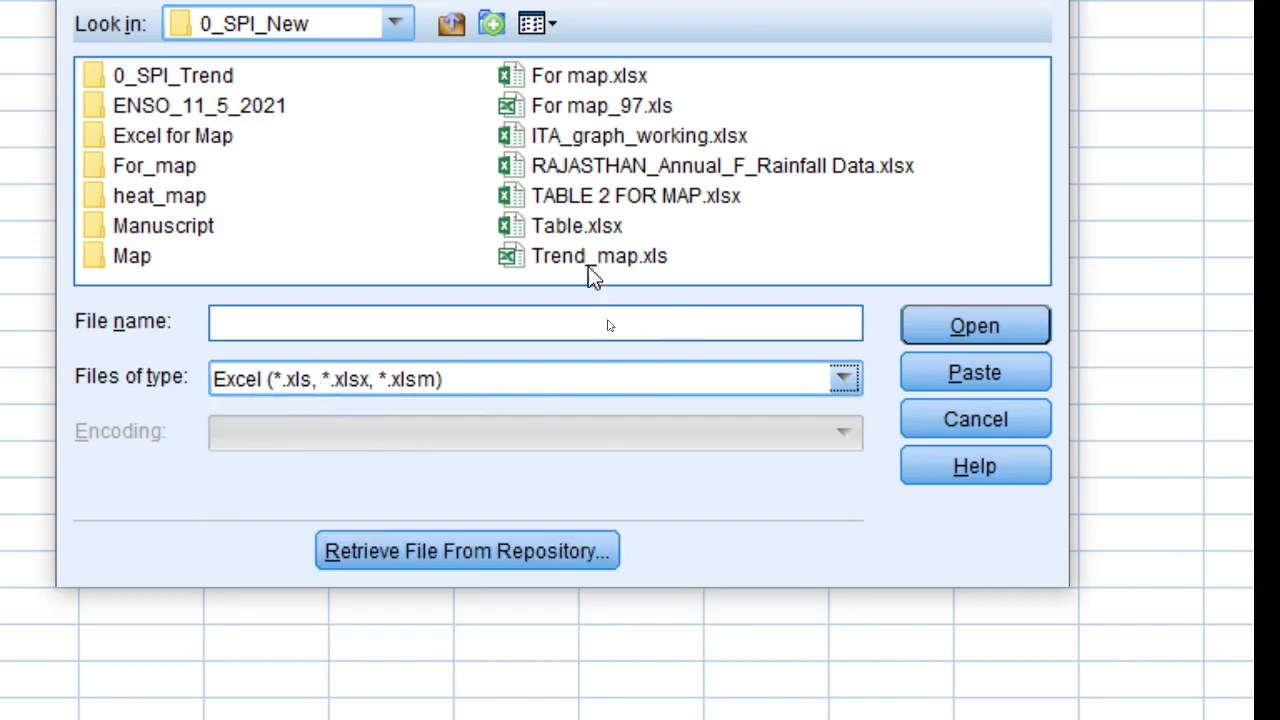
click(605, 168)
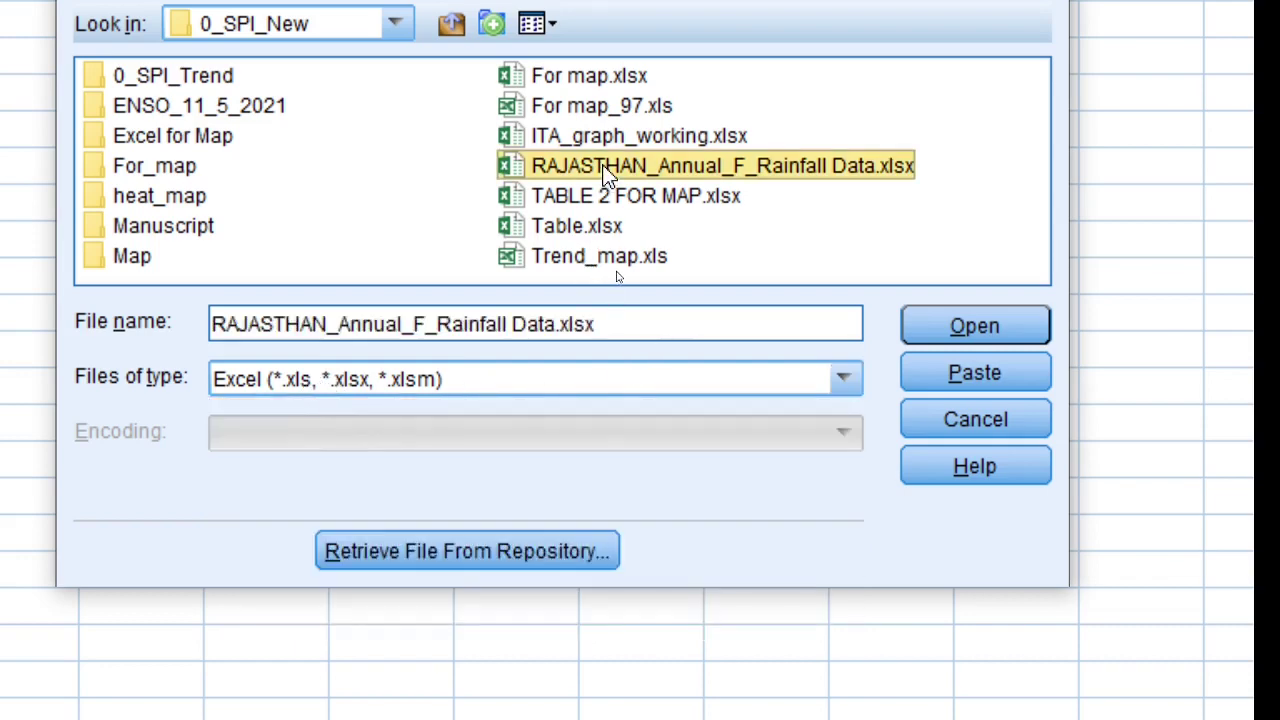
click(960, 330)
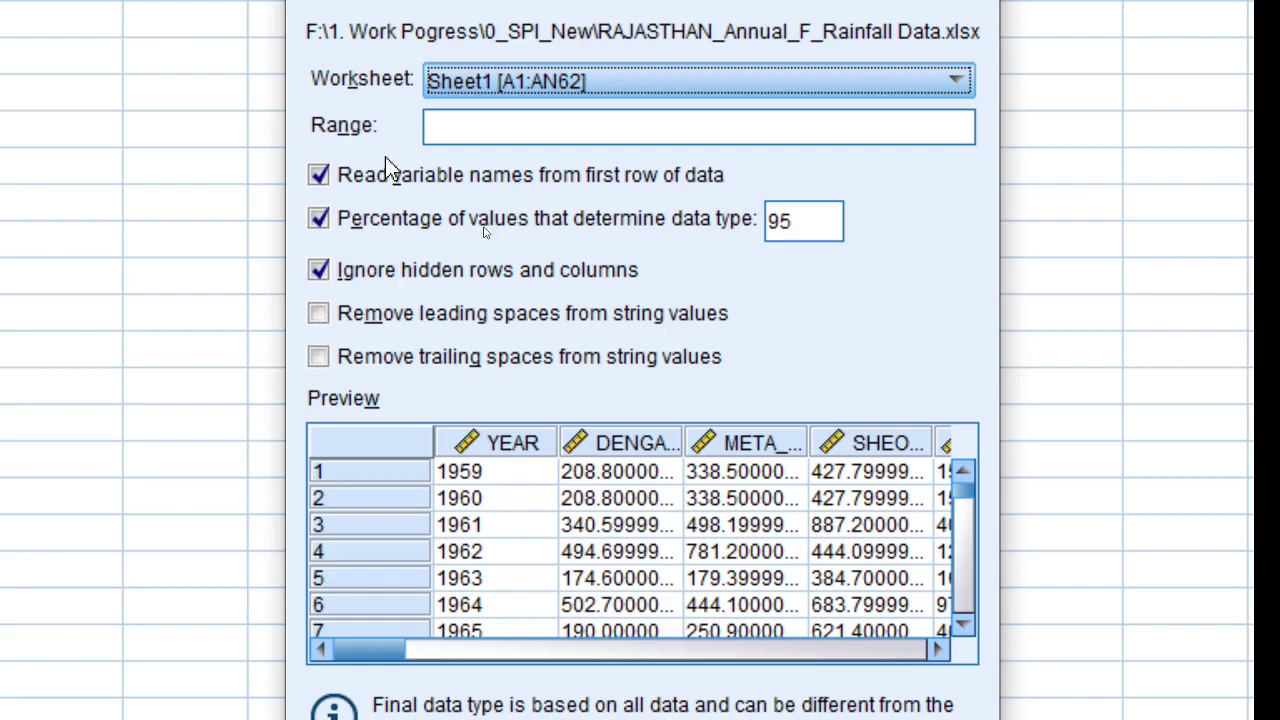
Untick the data-type percentage and 'Ignore hidden rows and columns' options for Sheet1.
click(320, 219)
click(320, 270)
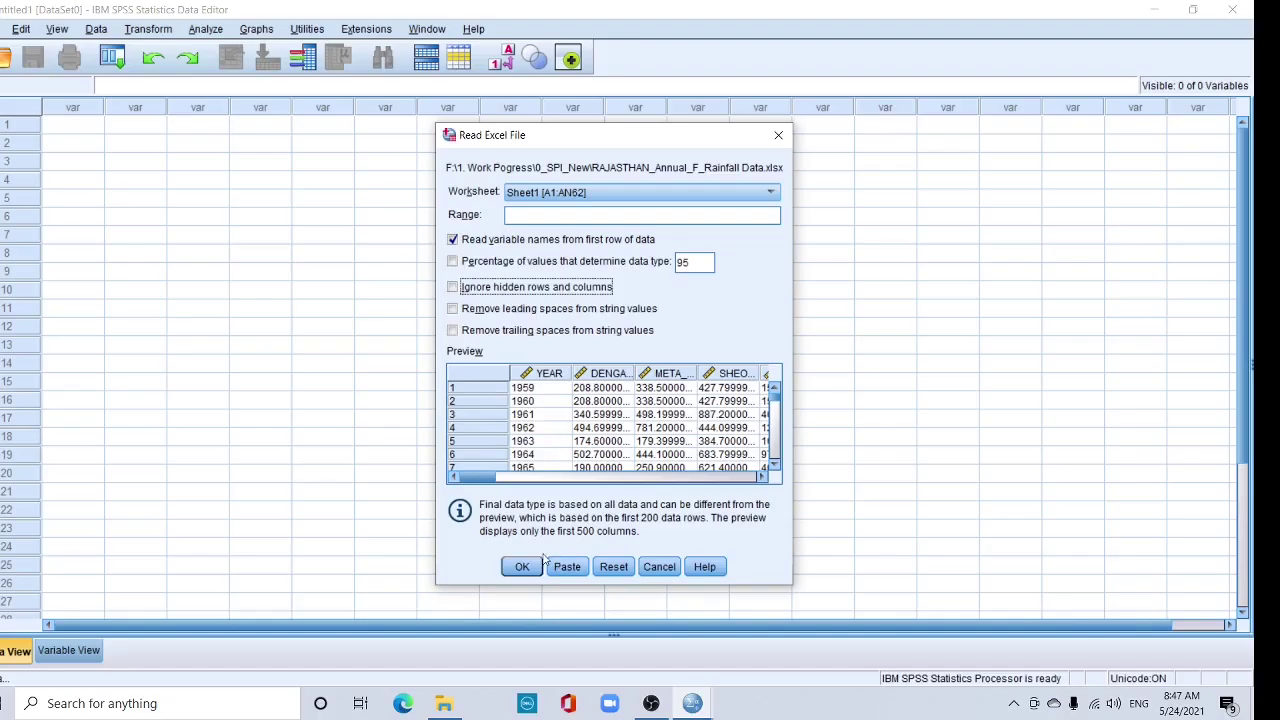
Import the sheet and confirm in Variable View that variables like META_CITY are Scale.
click(524, 568)
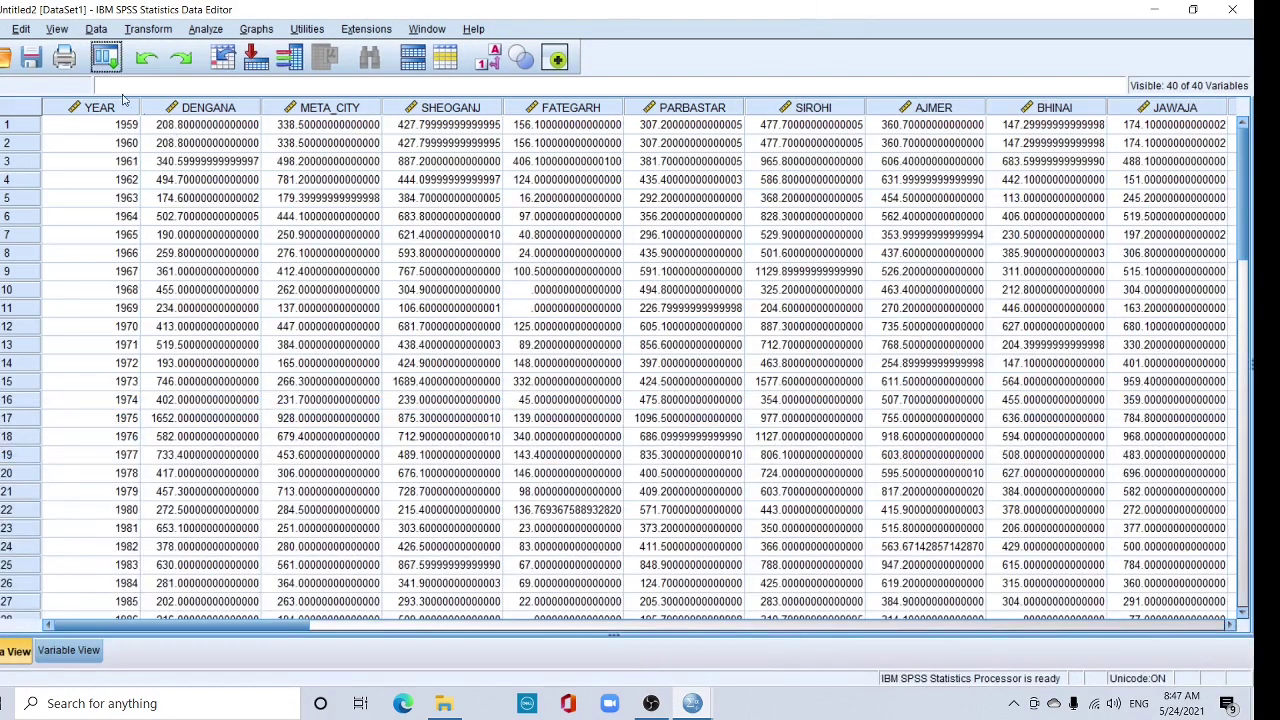
drag(636, 627, 1218, 655)
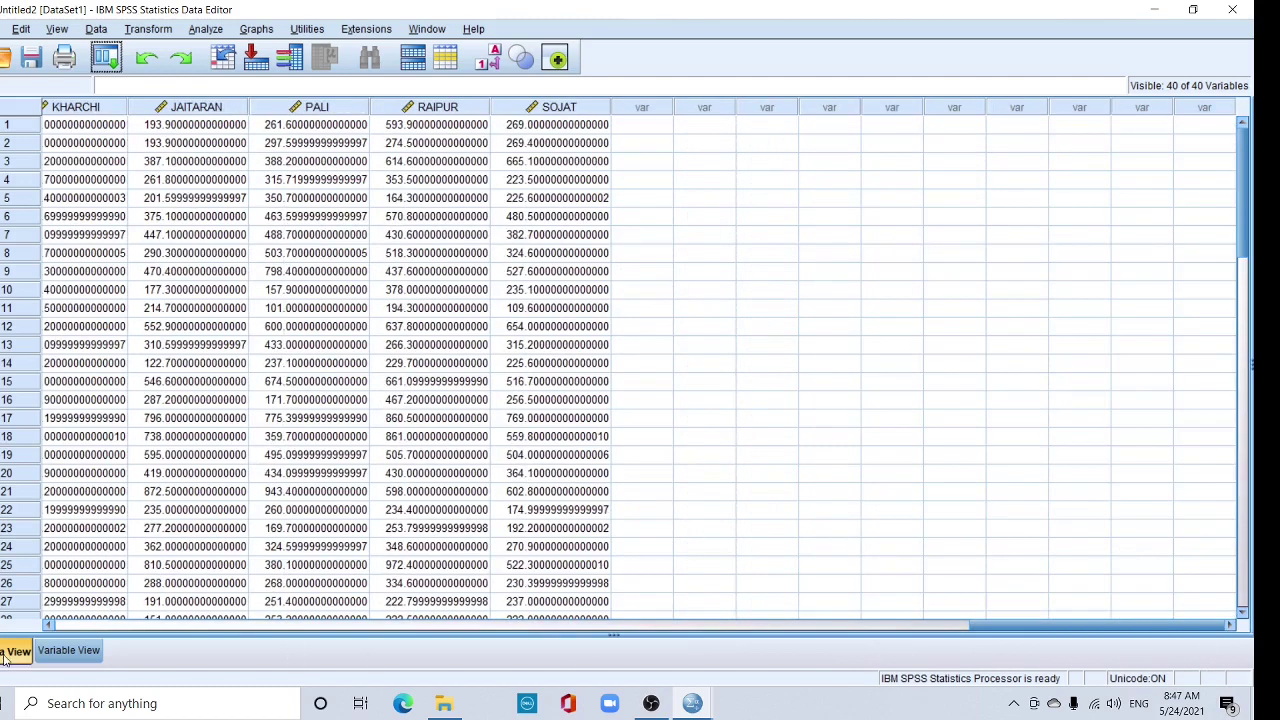
click(70, 651)
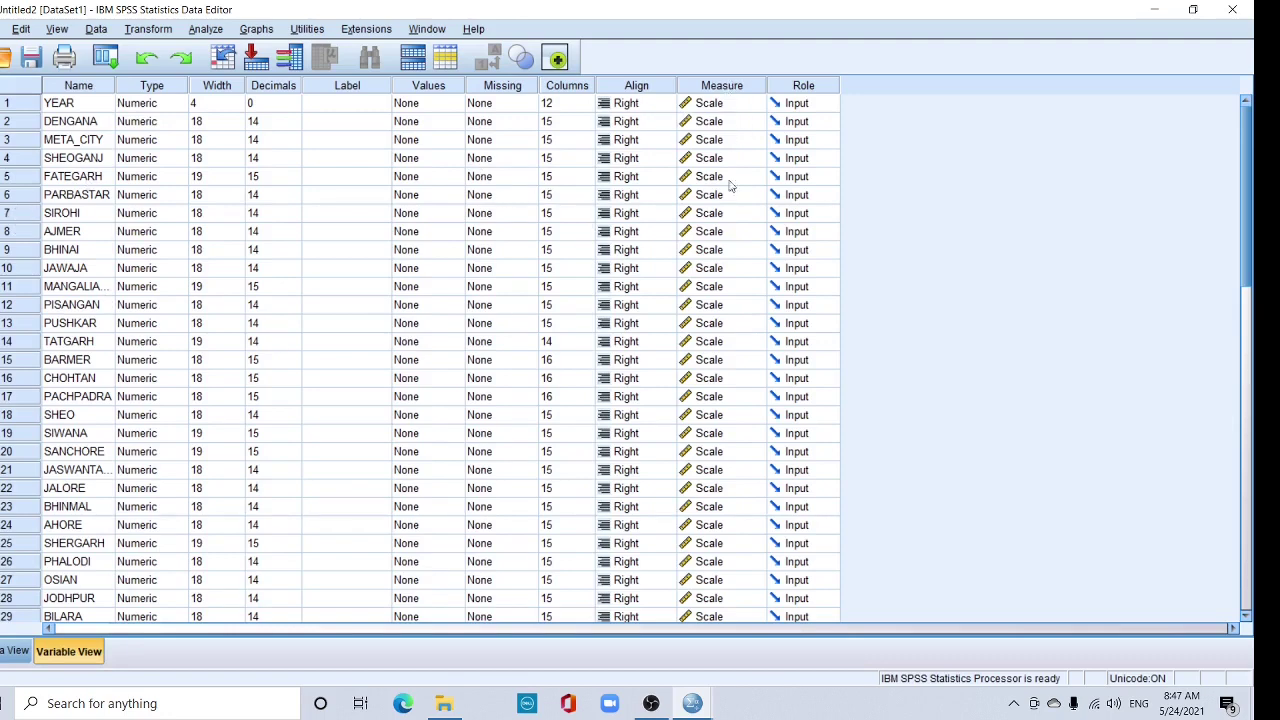
scroll(694, 505, down, 7)
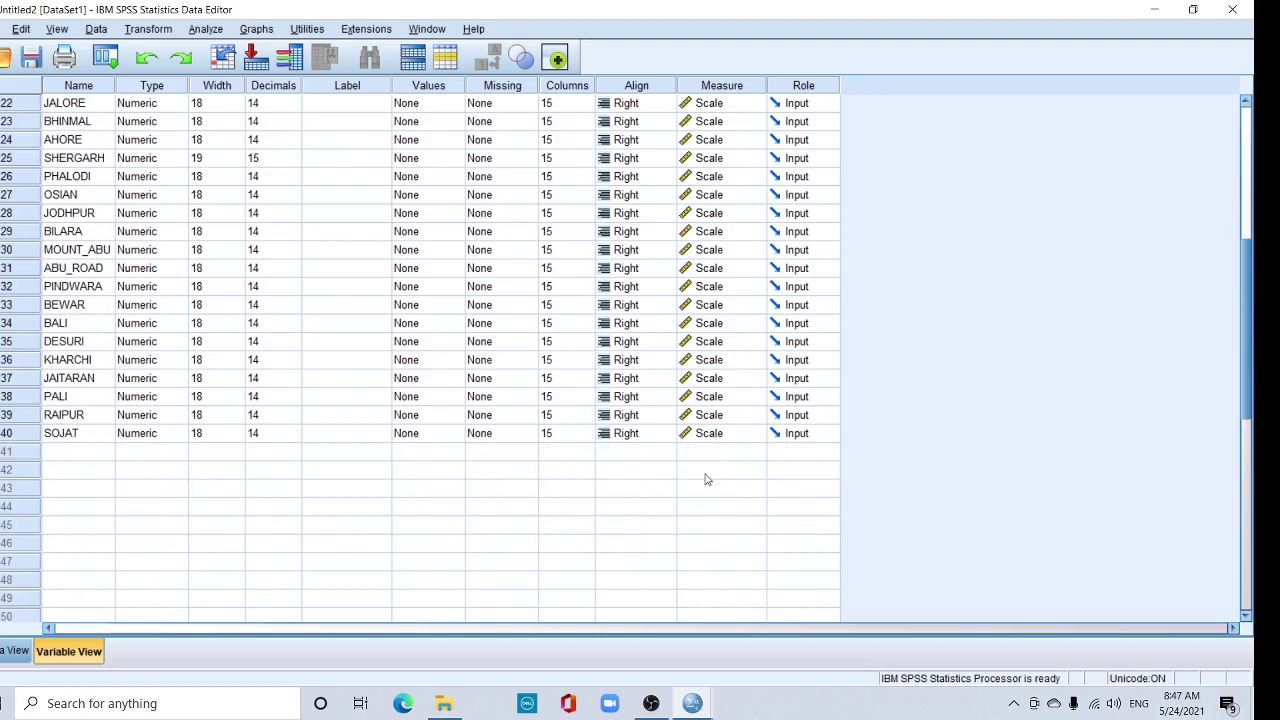
scroll(705, 480, up, 7)
click(735, 140)
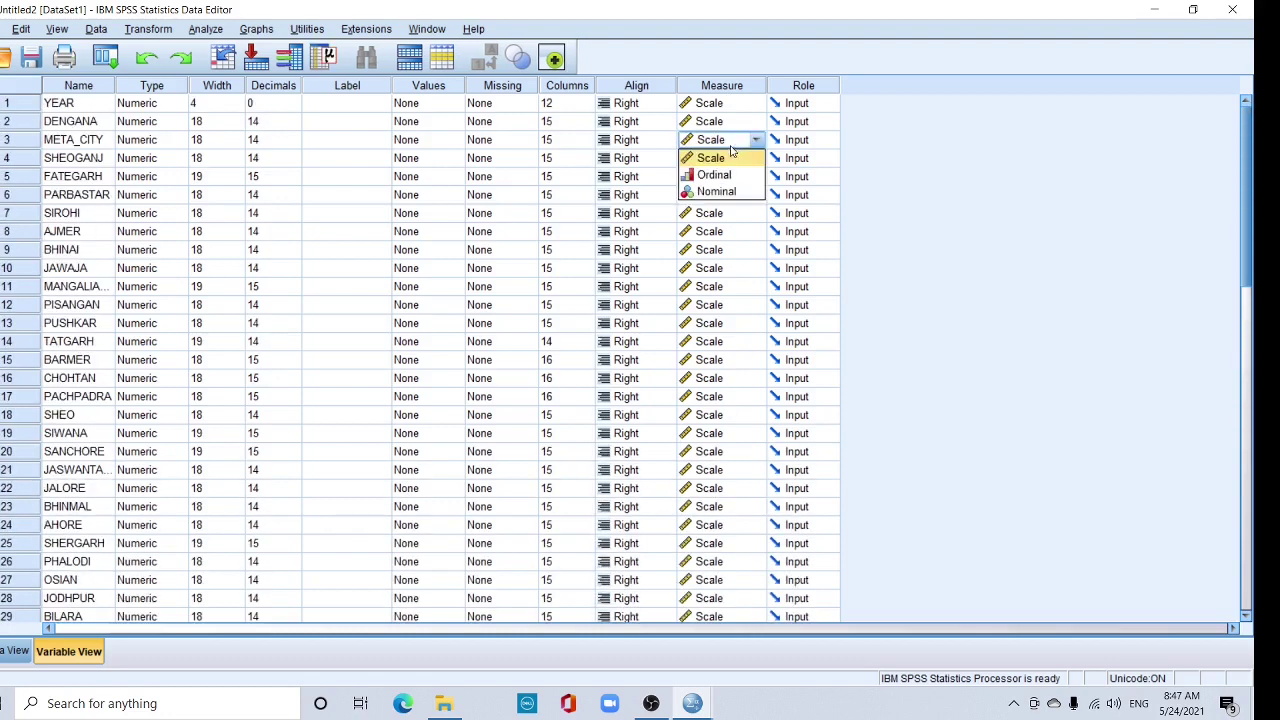
click(729, 161)
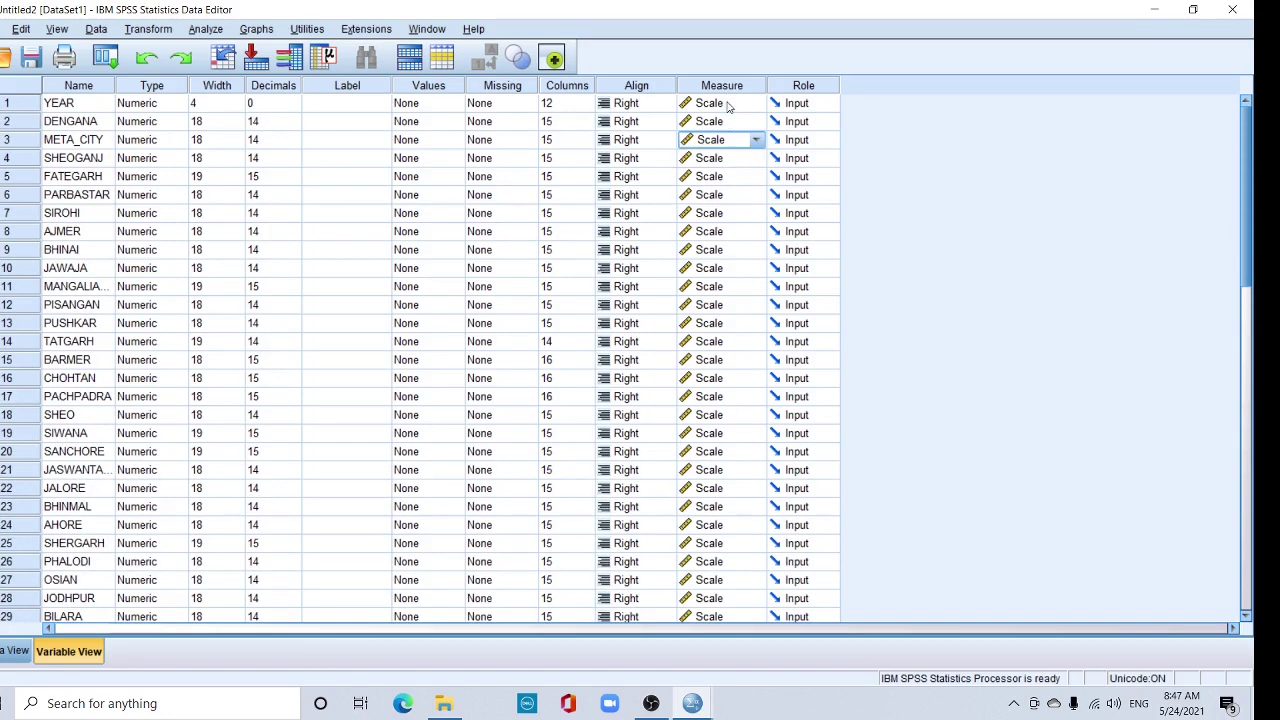
Choose Analyze > Descriptive Statistics > Descriptives.
click(205, 29)
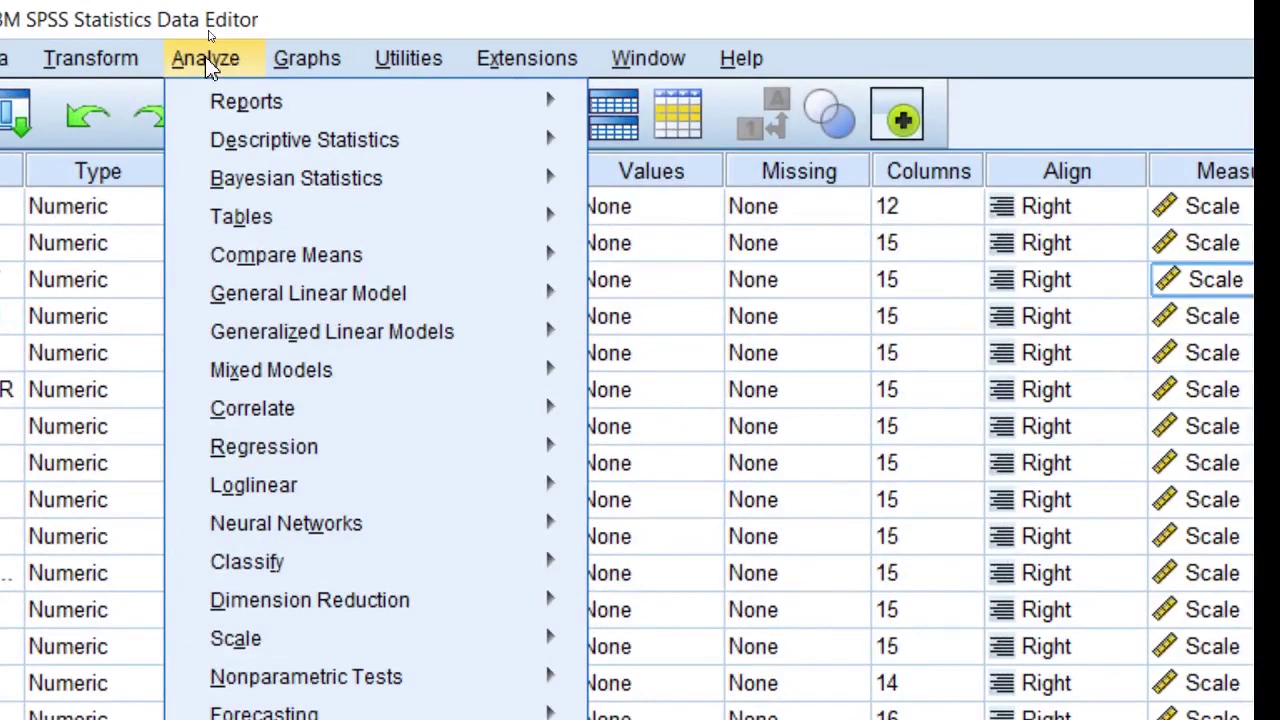
mouse_move(285, 148)
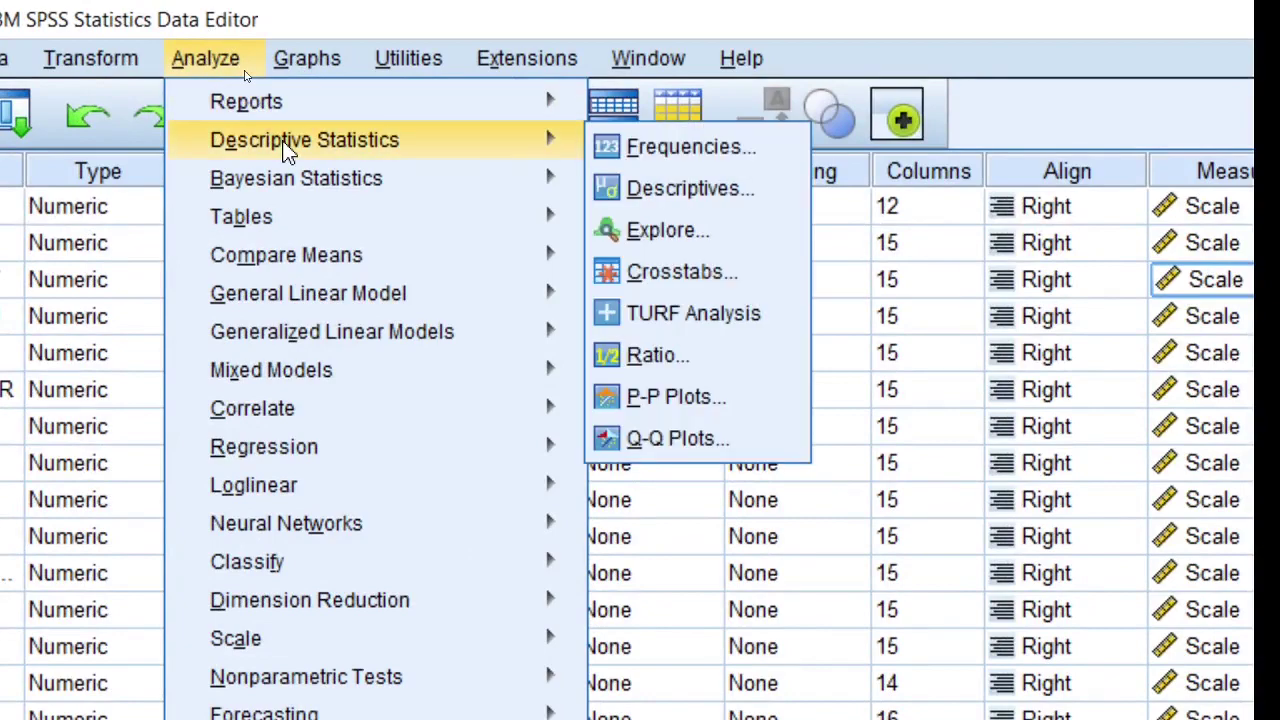
click(662, 195)
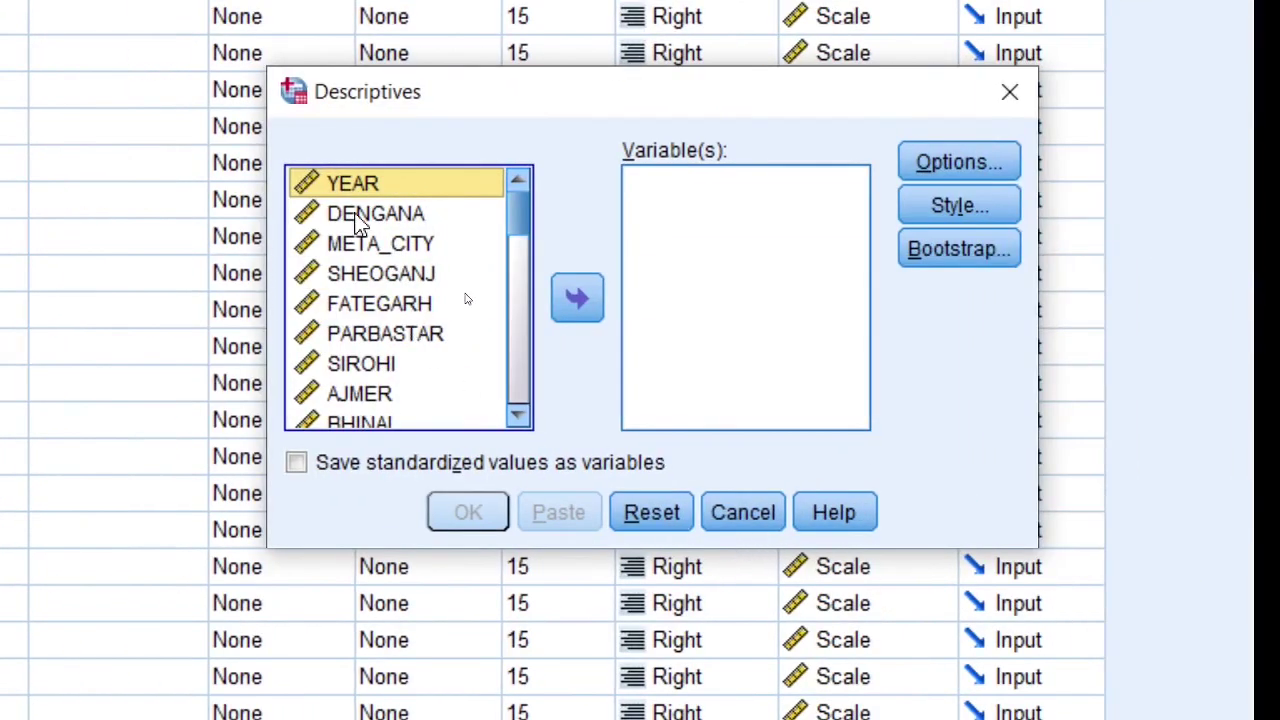
Move the stations DENGANA through SOJAT into Variable(s) and bring up Options.
click(588, 220)
scroll(525, 340, down, 6)
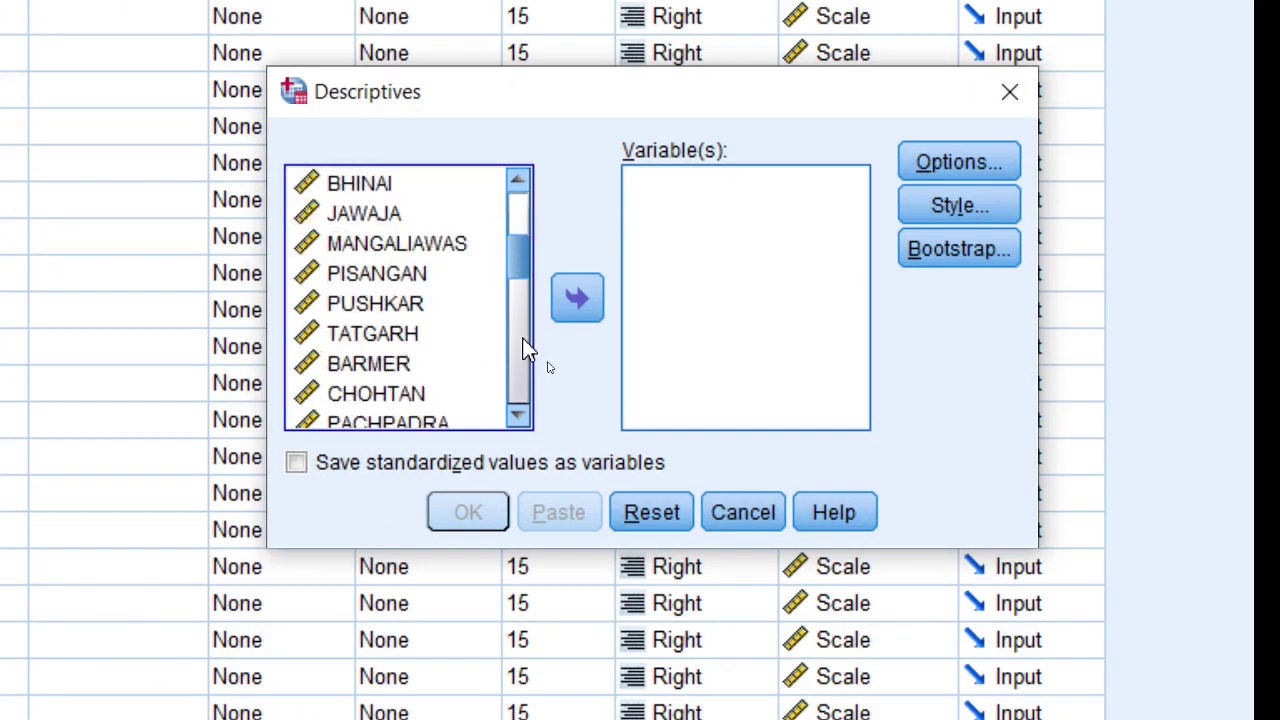
shift+click(345, 418)
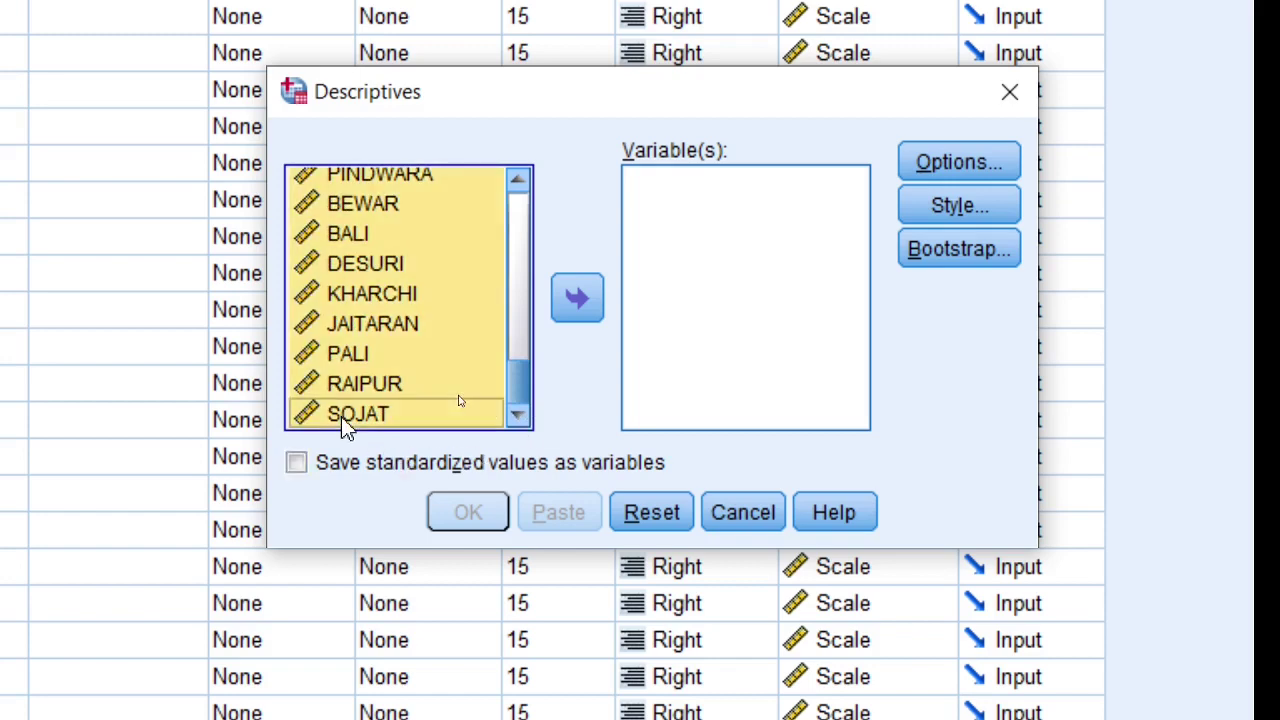
click(576, 300)
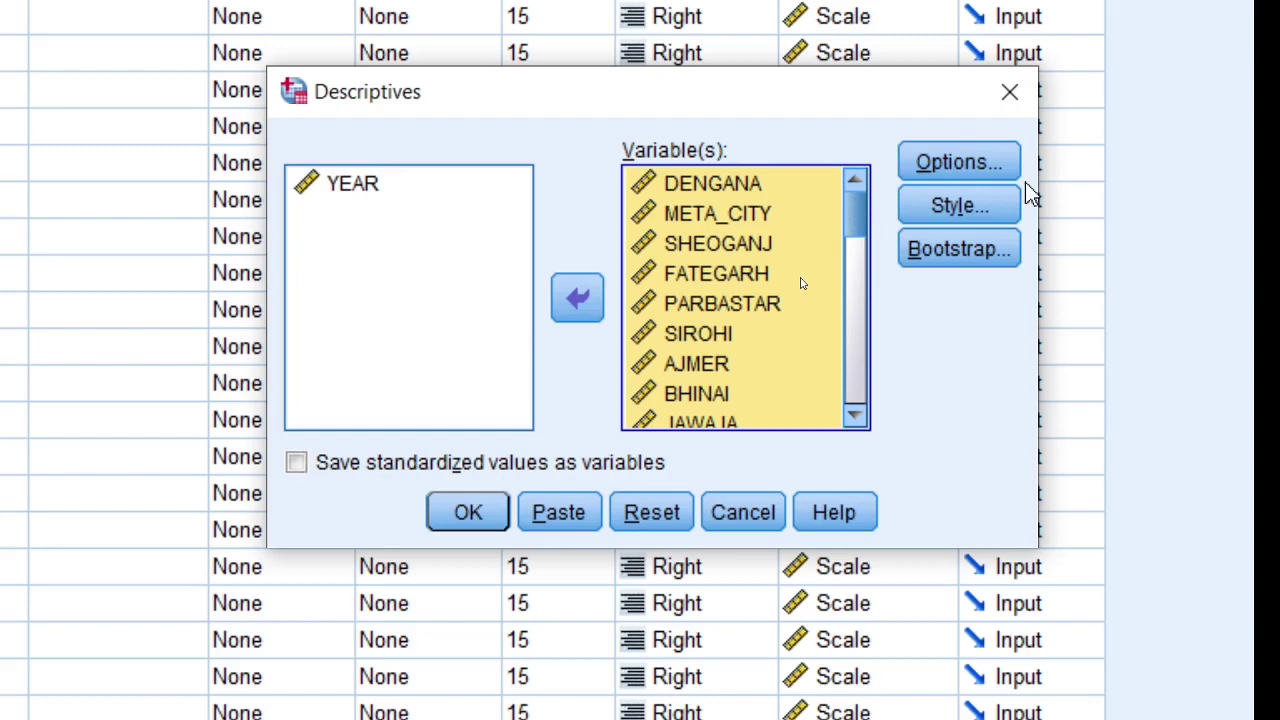
click(993, 172)
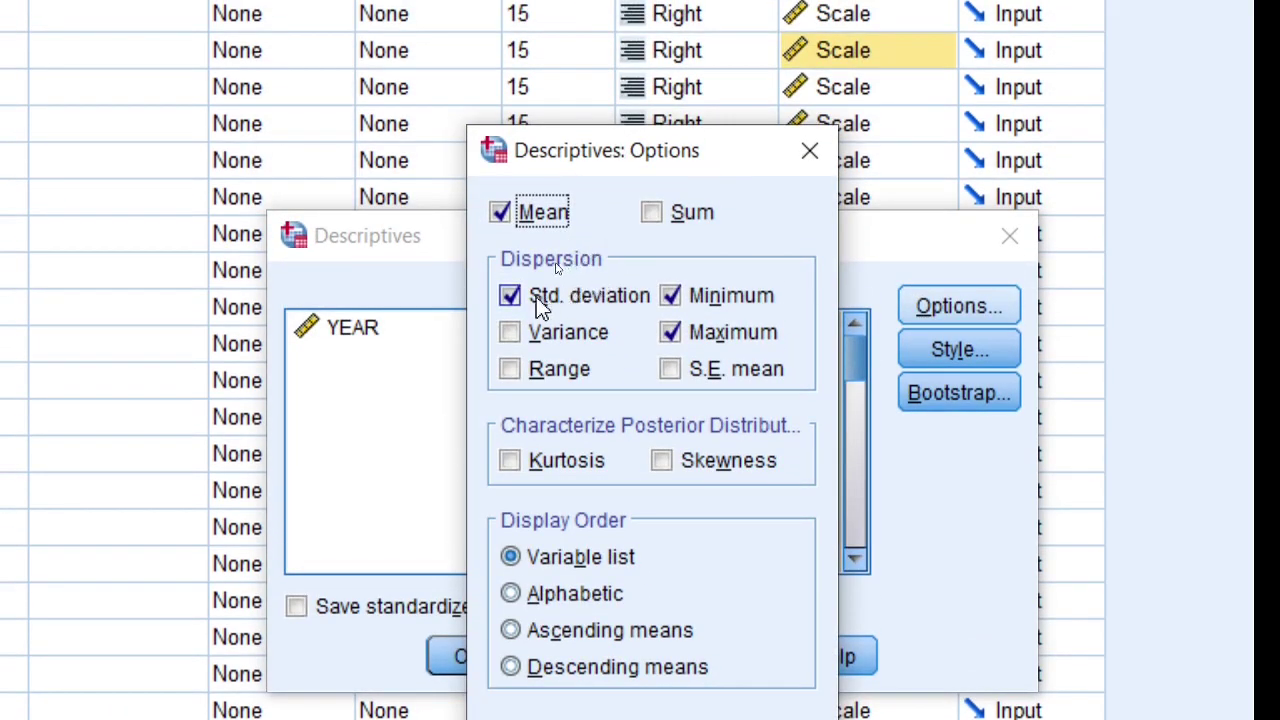
Add Kurtosis, Skewness and S.E. mean to the Descriptives statistics.
click(511, 464)
click(663, 463)
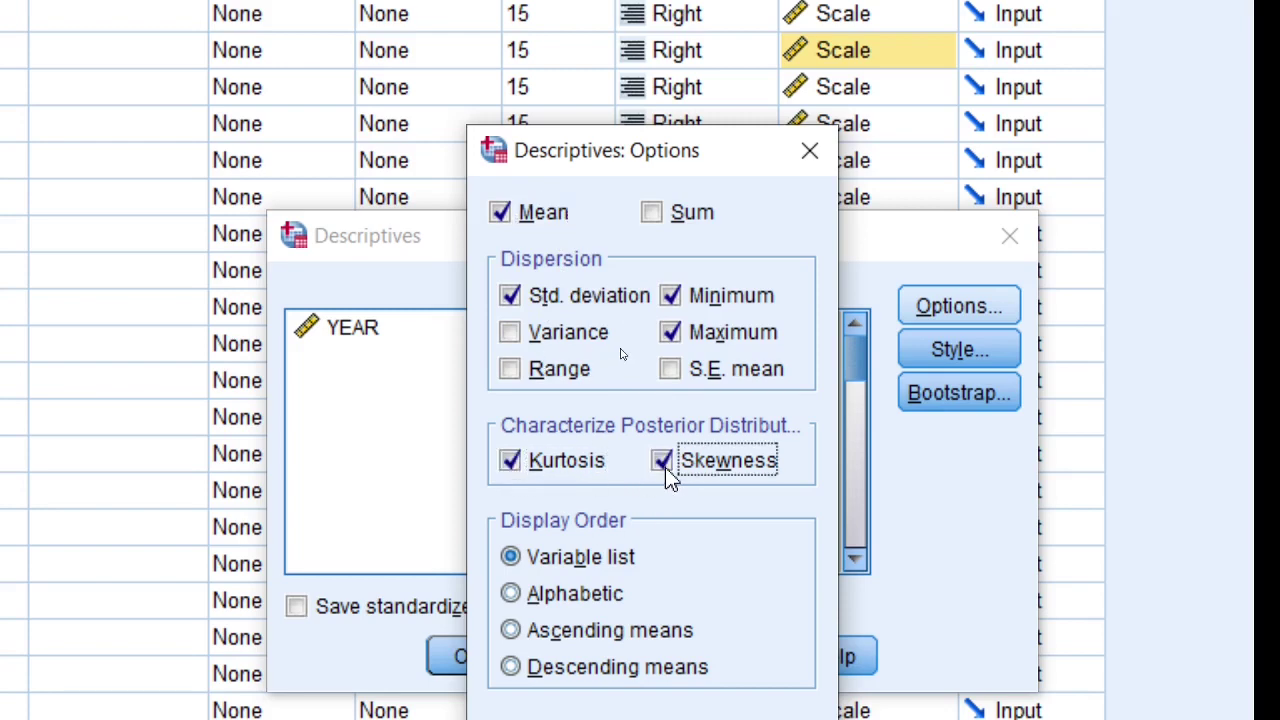
click(672, 376)
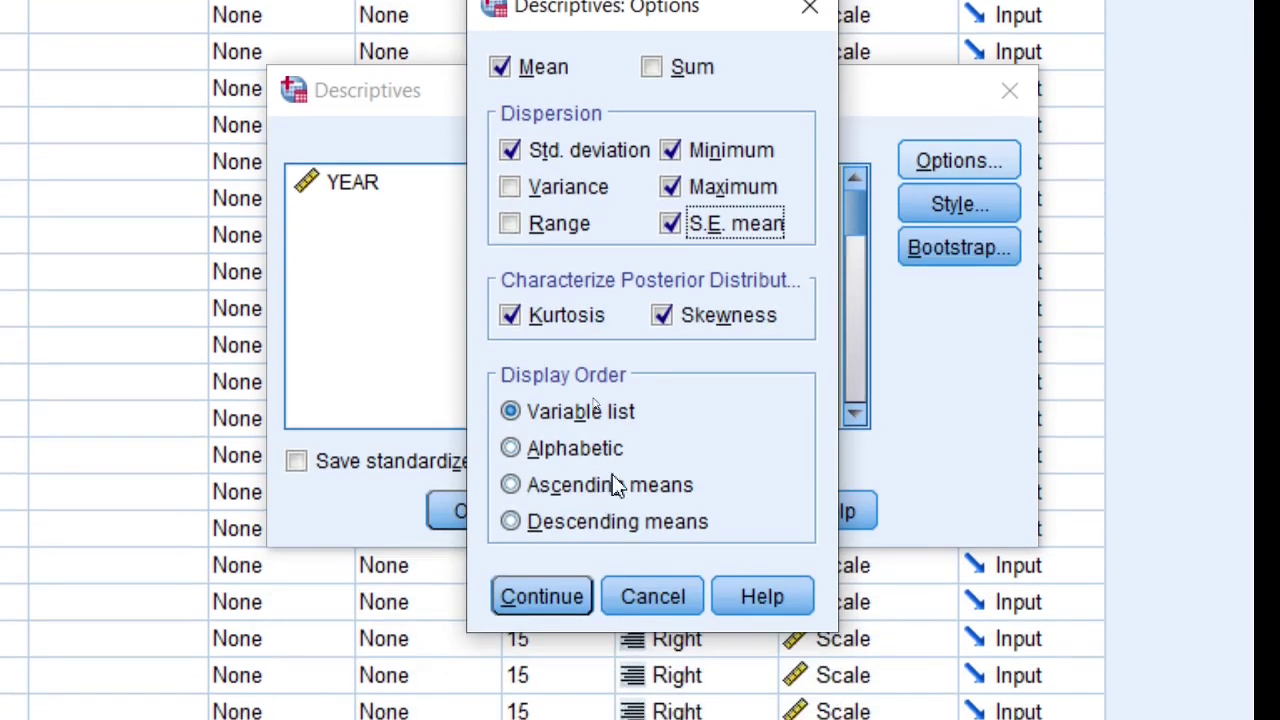
click(560, 596)
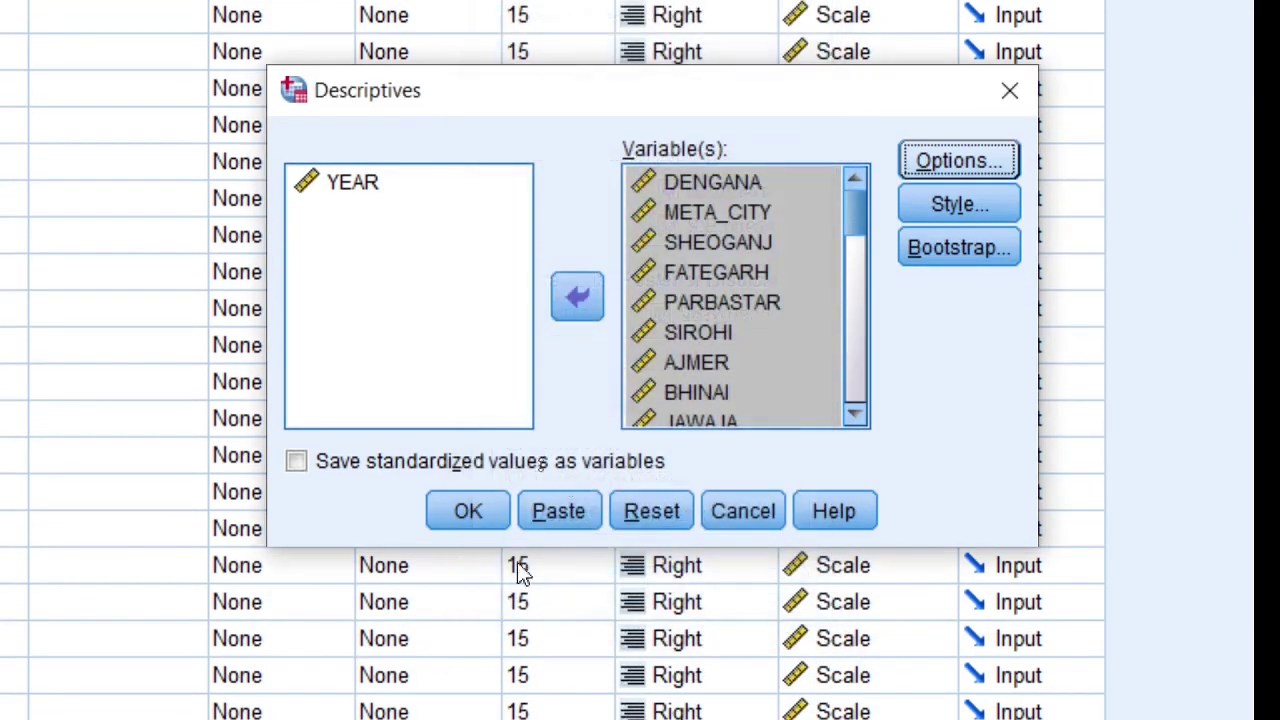
Run Descriptives, review the output, and select the Descriptive Statistics table.
click(488, 527)
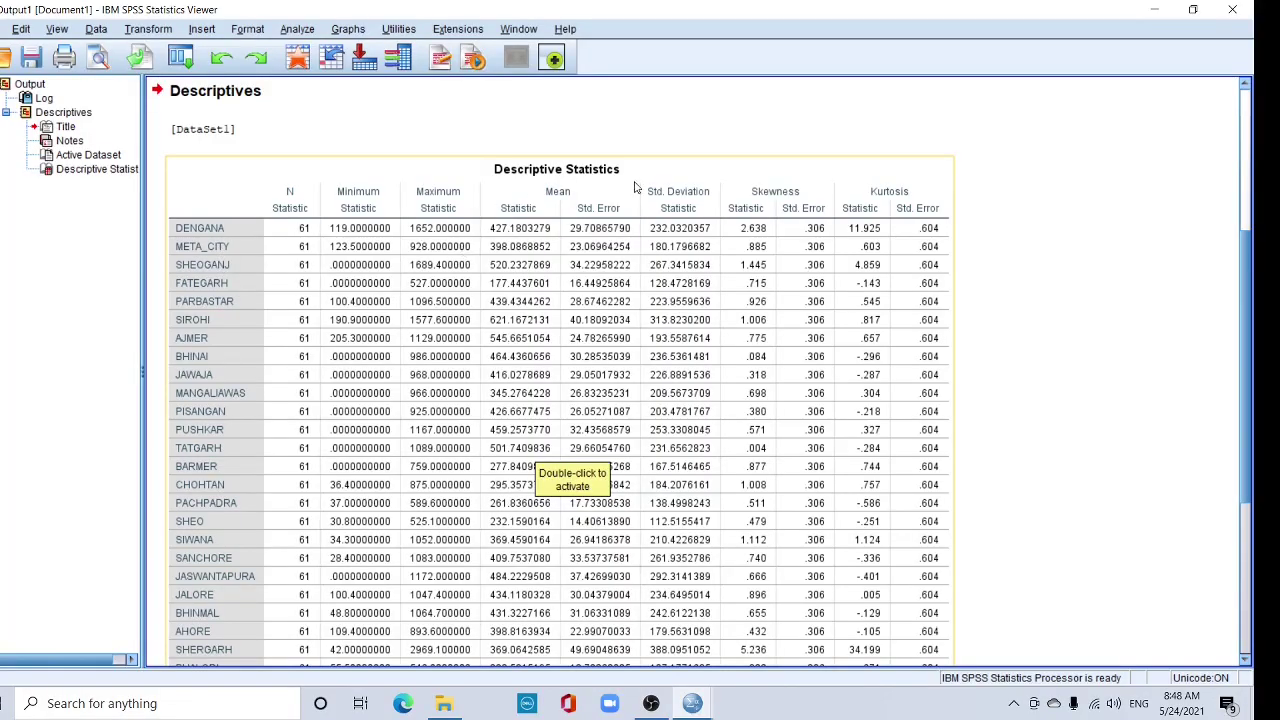
scroll(440, 415, down, 8)
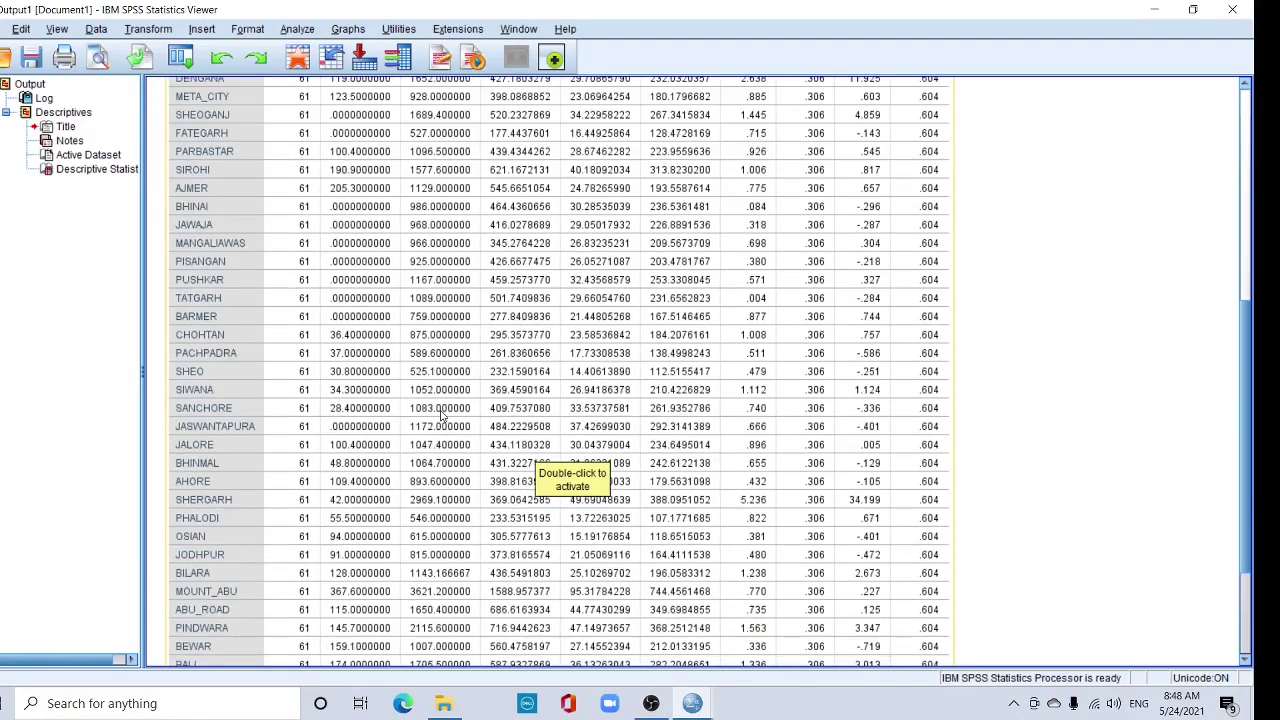
scroll(400, 415, up, 6)
scroll(352, 415, up, 5)
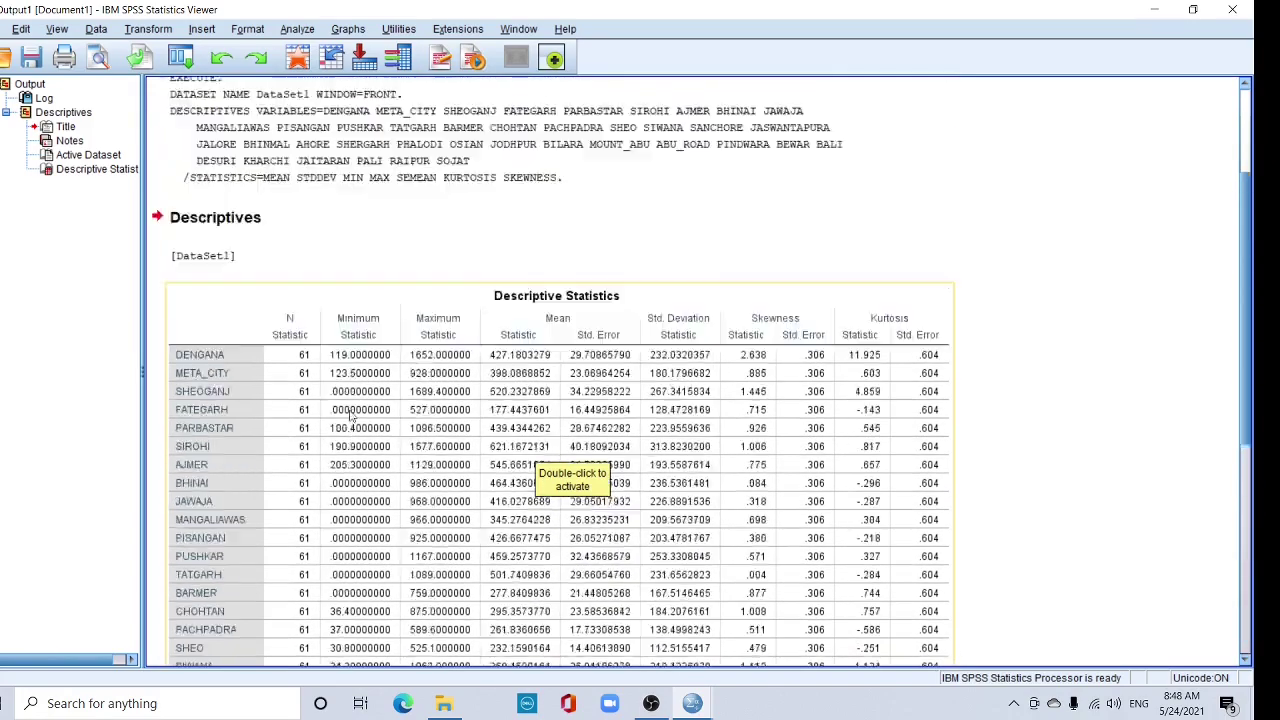
scroll(352, 415, down, 8)
scroll(197, 313, down, 1)
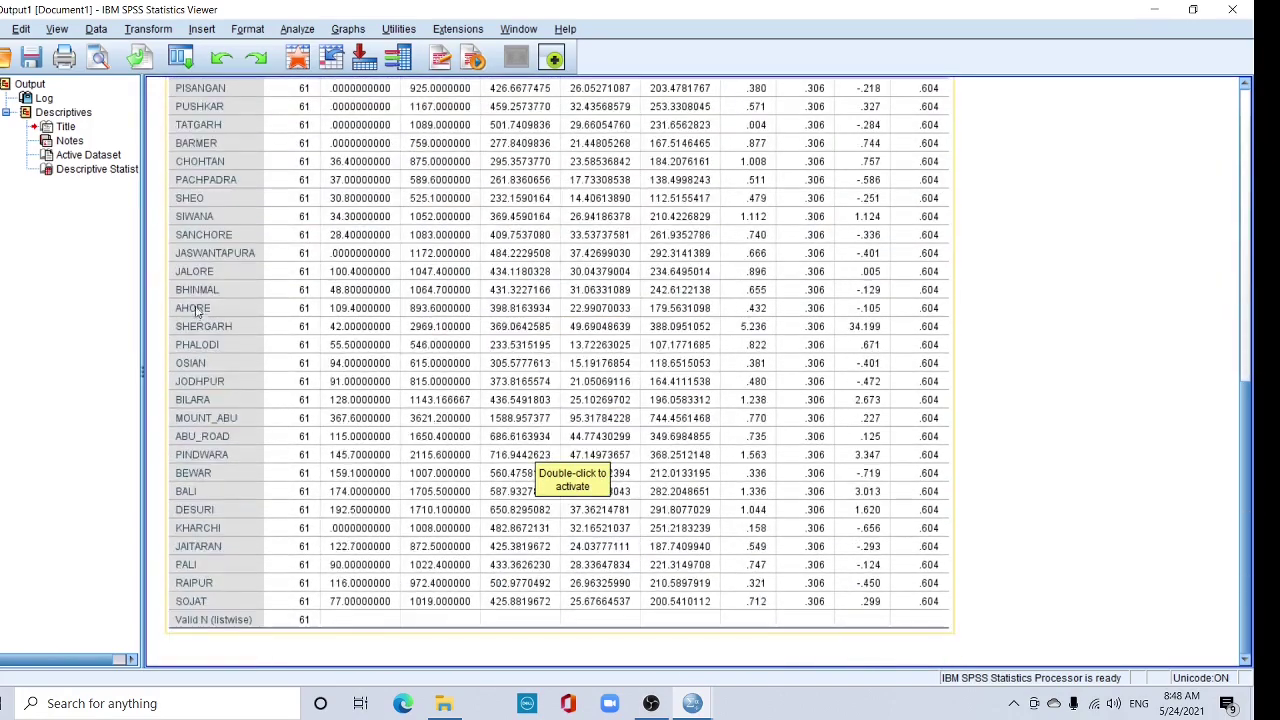
click(193, 287)
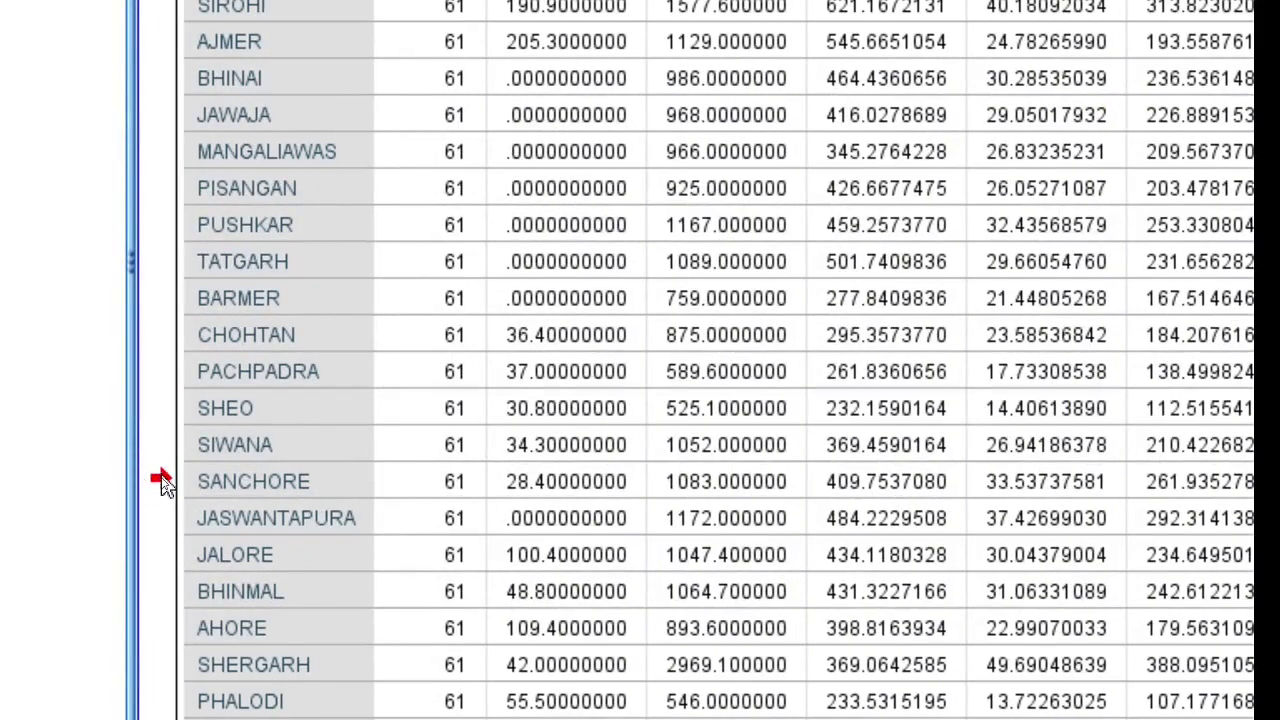
Export the selected table, keeping the Excel 2007 and Higher (.xlsx) format.
right_click(270, 457)
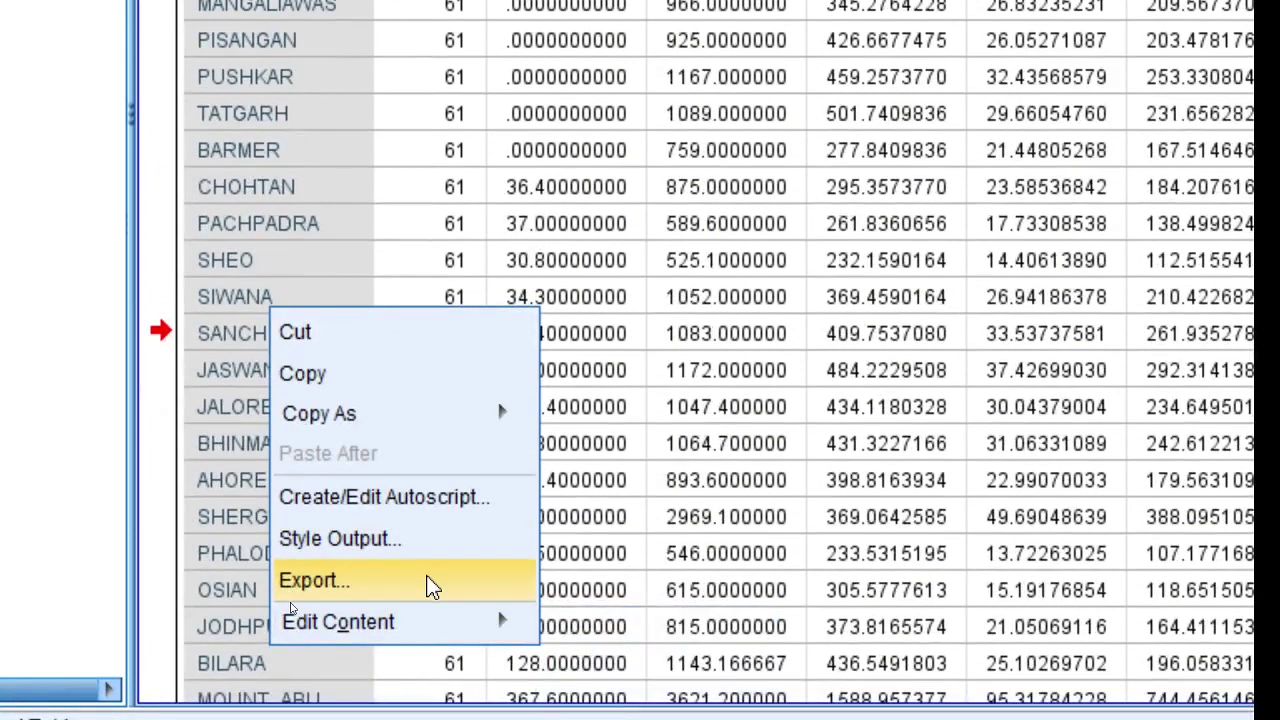
click(430, 585)
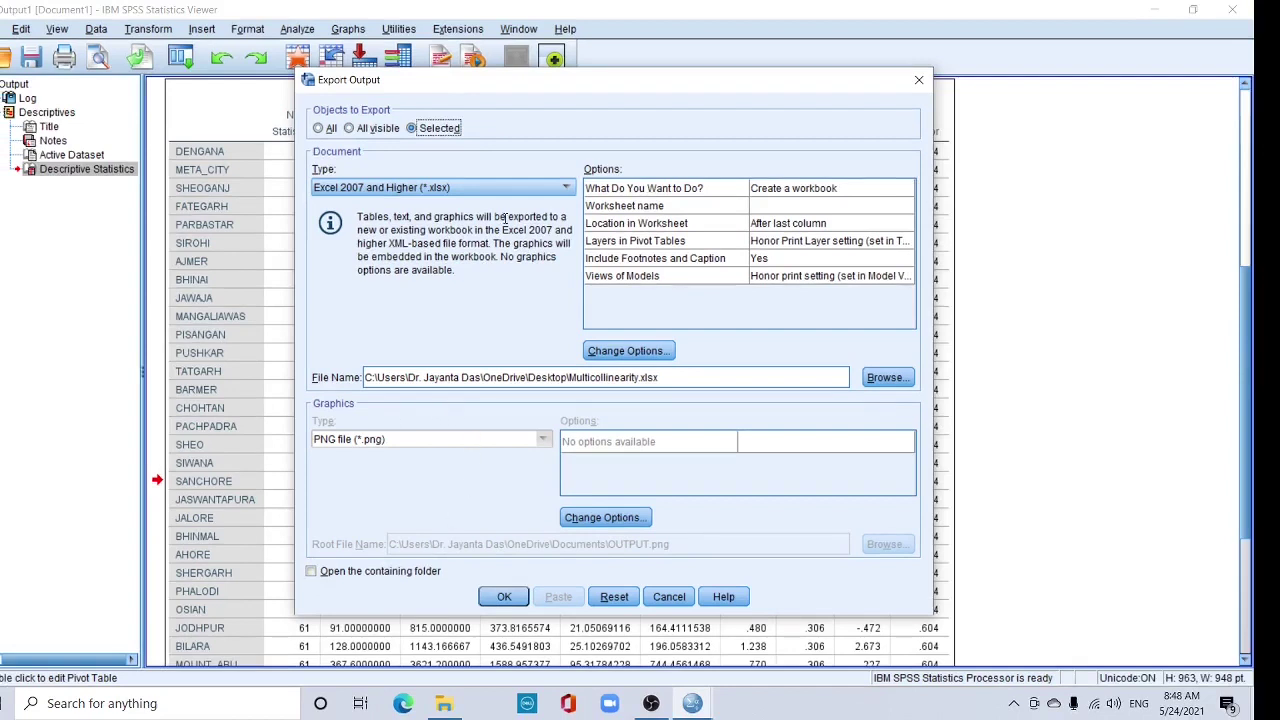
click(549, 188)
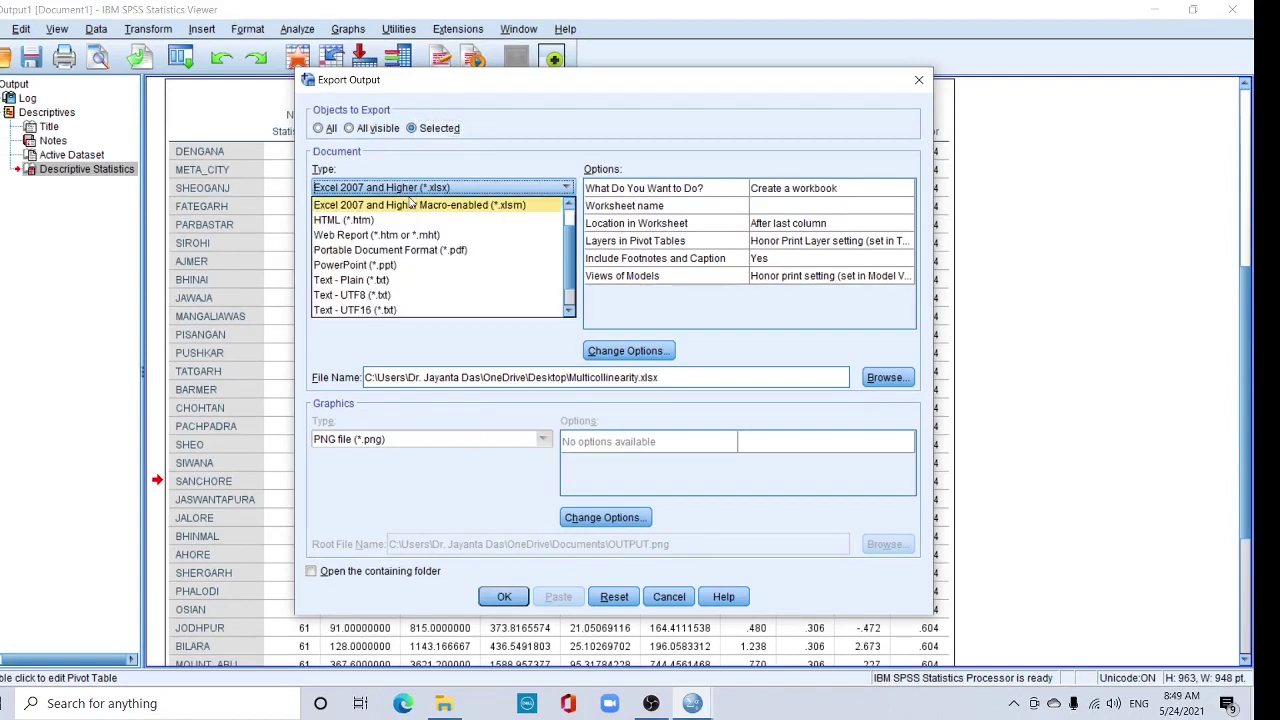
click(413, 190)
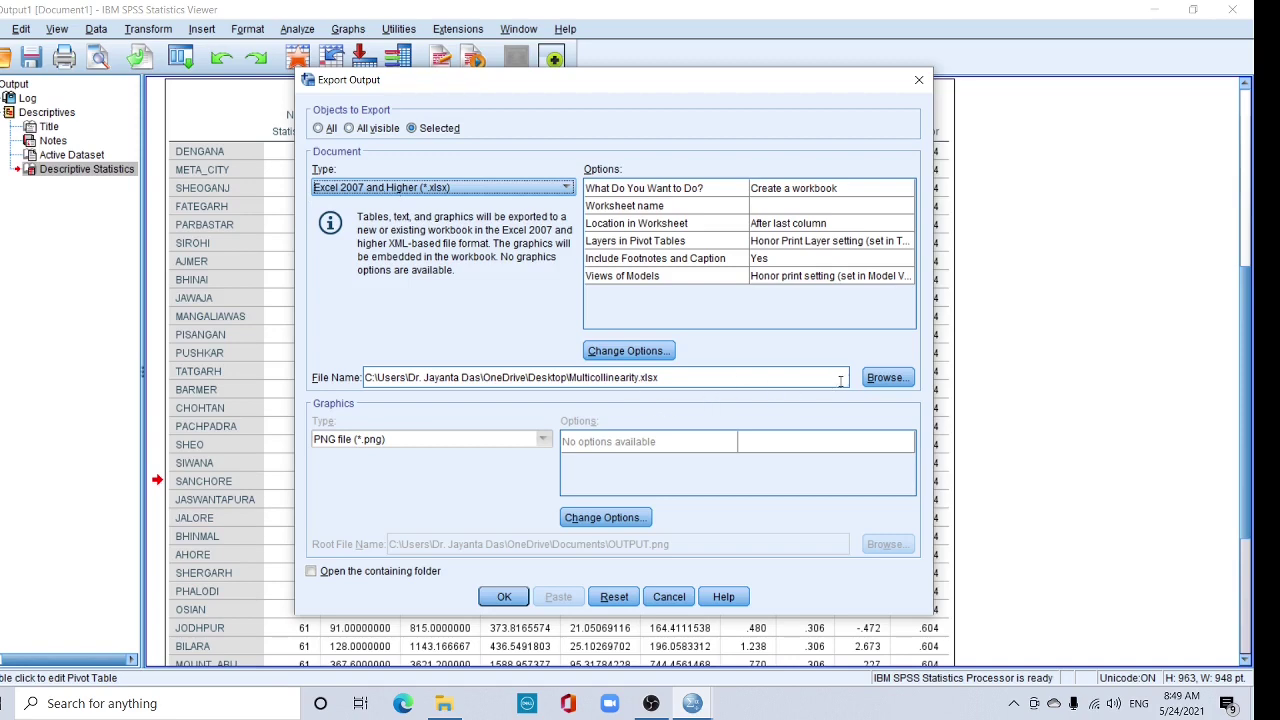
Save the export as Descriptive_statistics.xlsx in 0_SPI_New and open it from the folder.
click(888, 378)
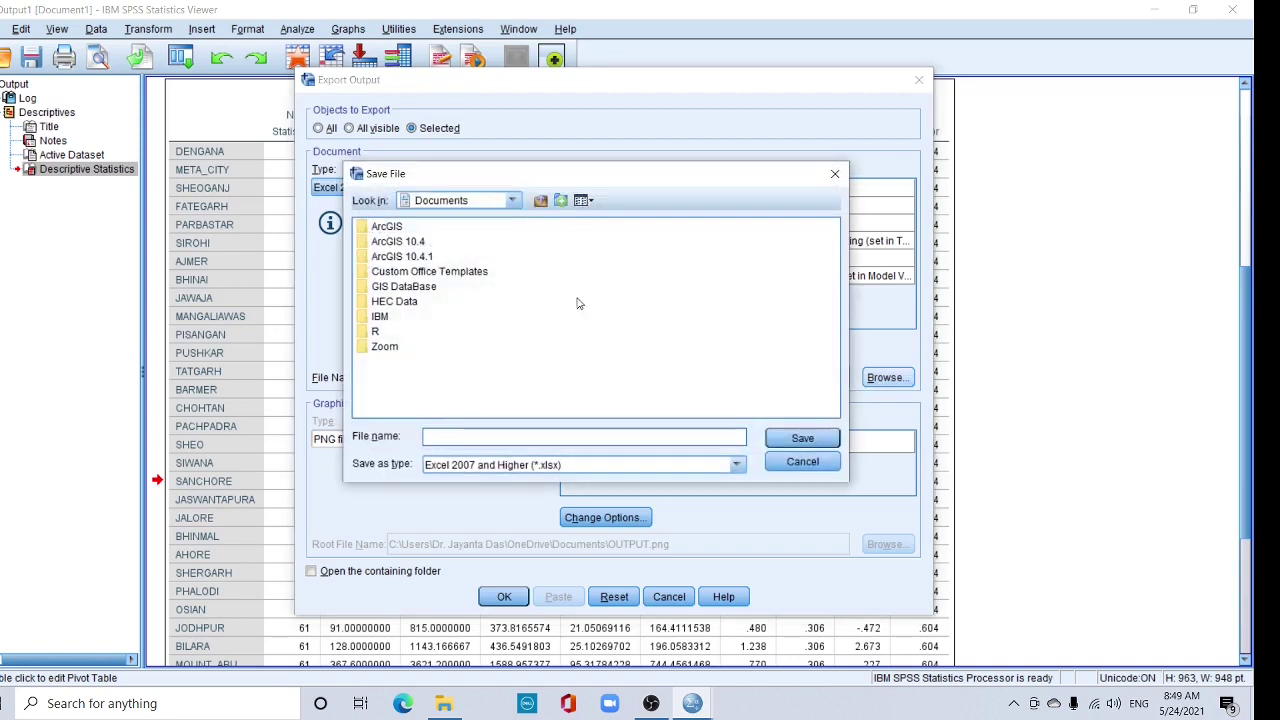
click(512, 200)
click(409, 352)
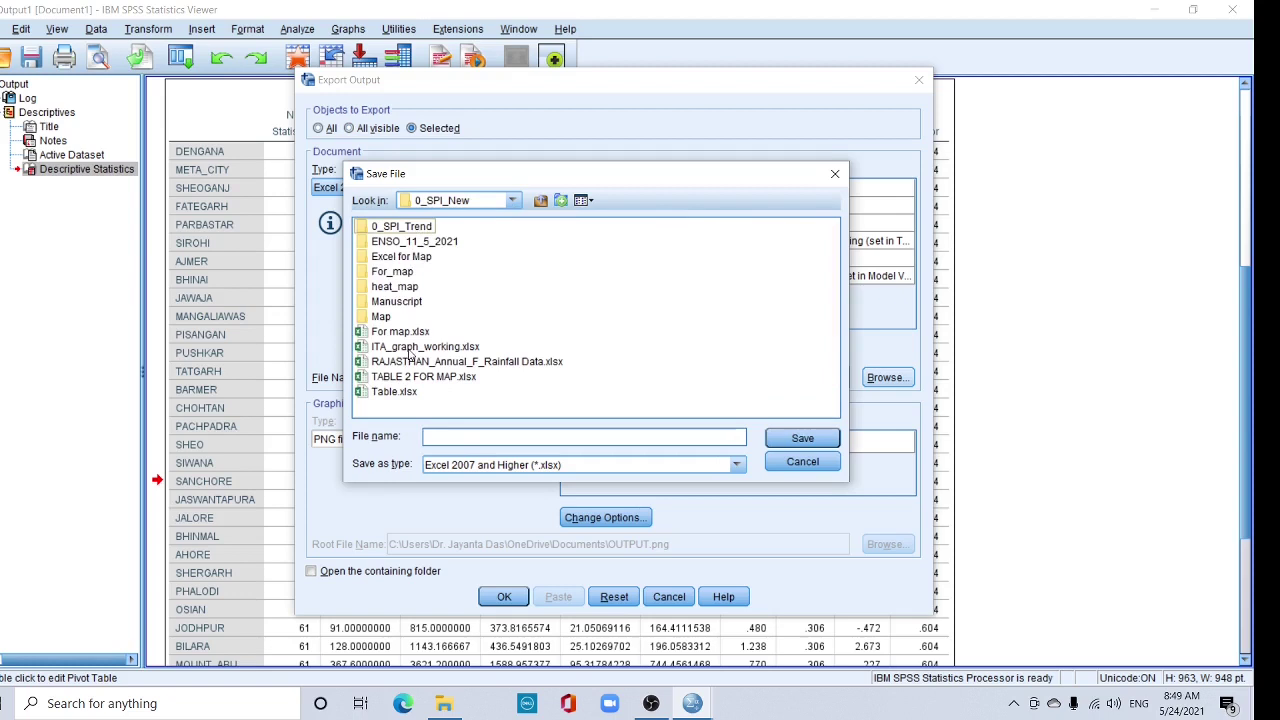
click(455, 434)
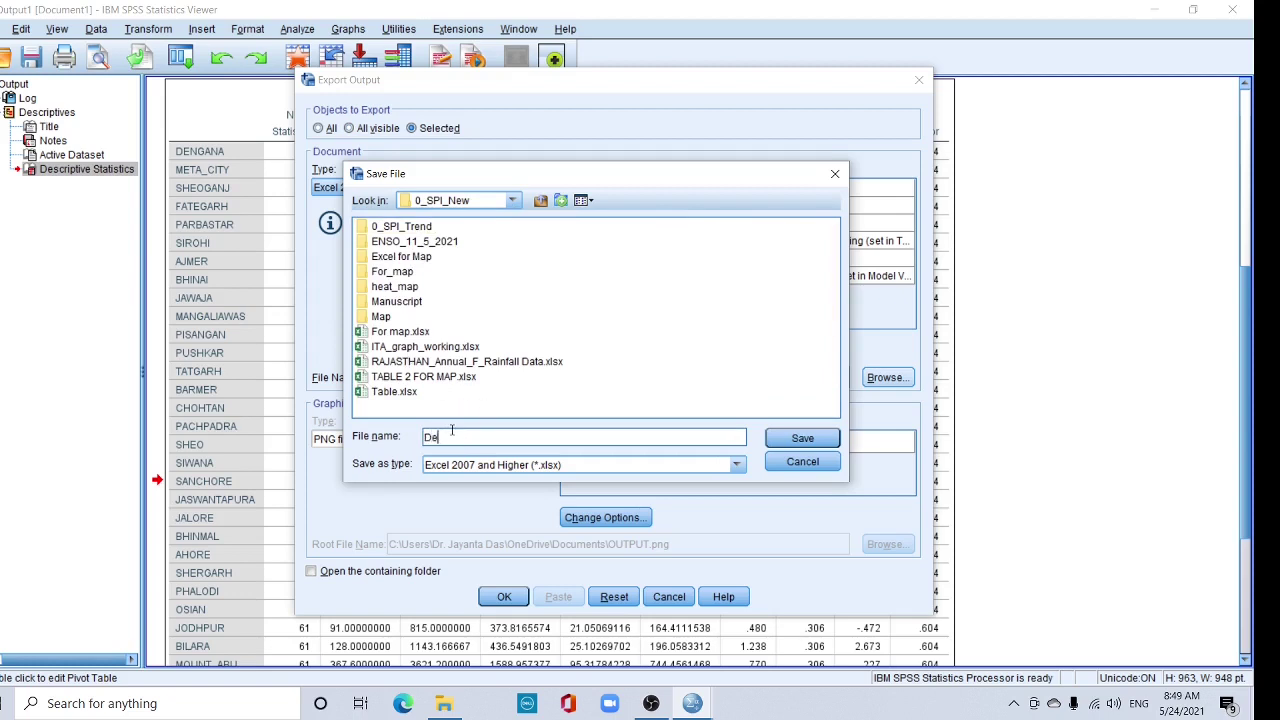
text(Descriptive_st)
text(atistics)
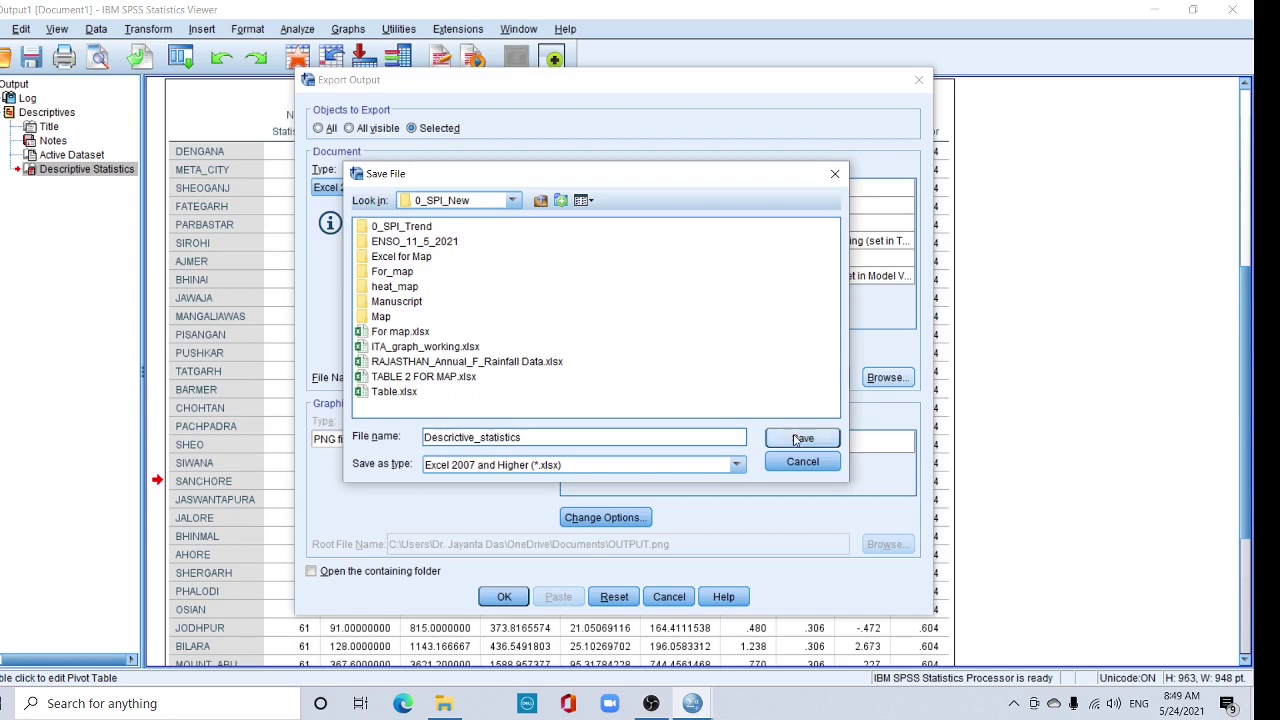
click(800, 438)
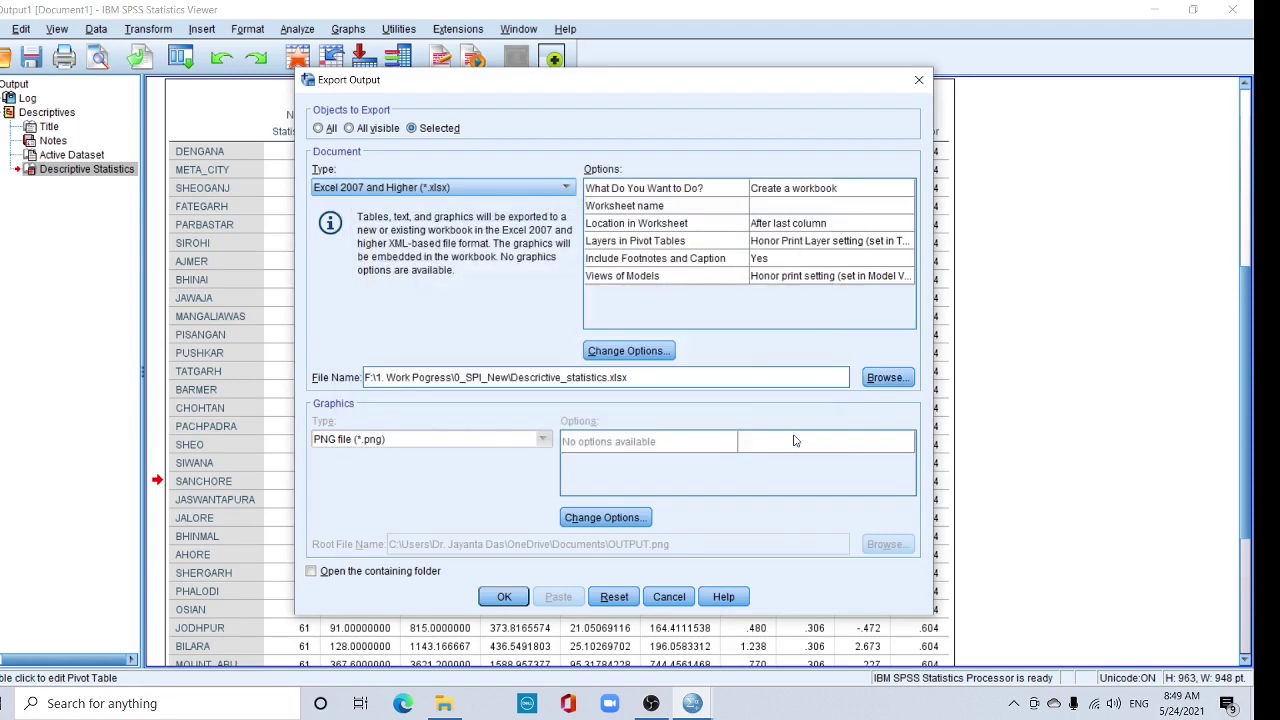
click(504, 596)
click(455, 703)
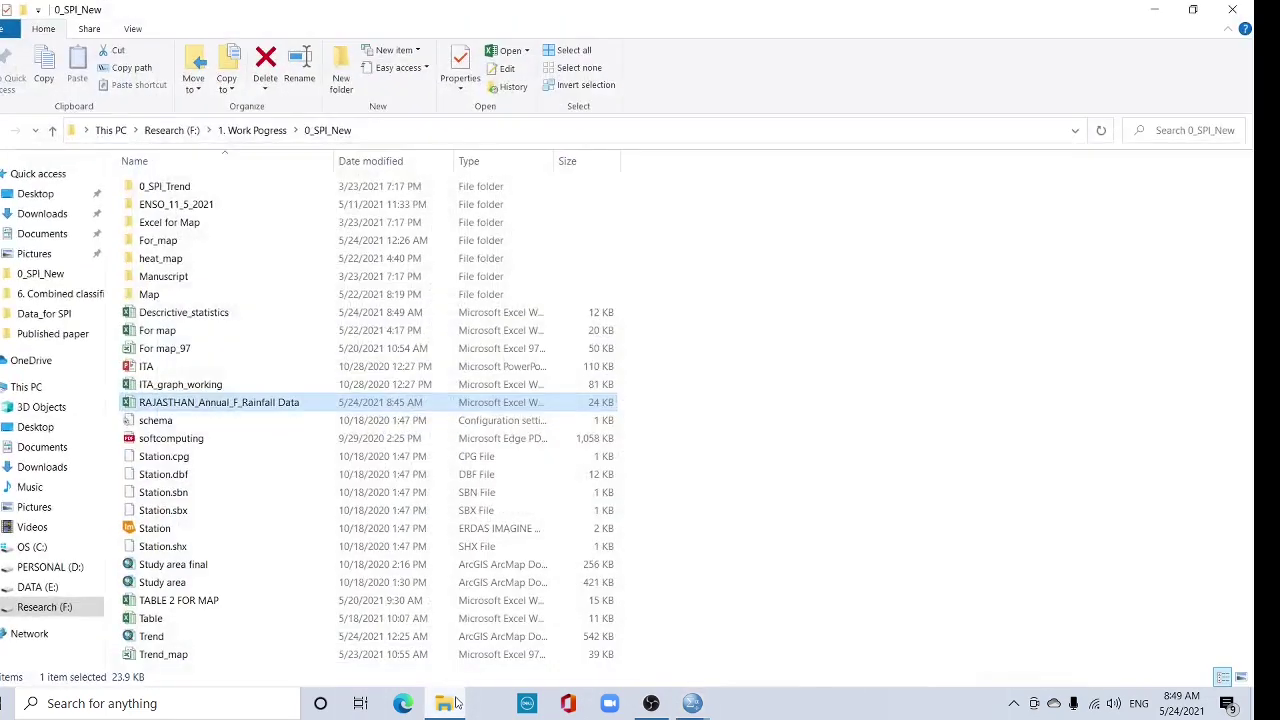
double_click(213, 314)
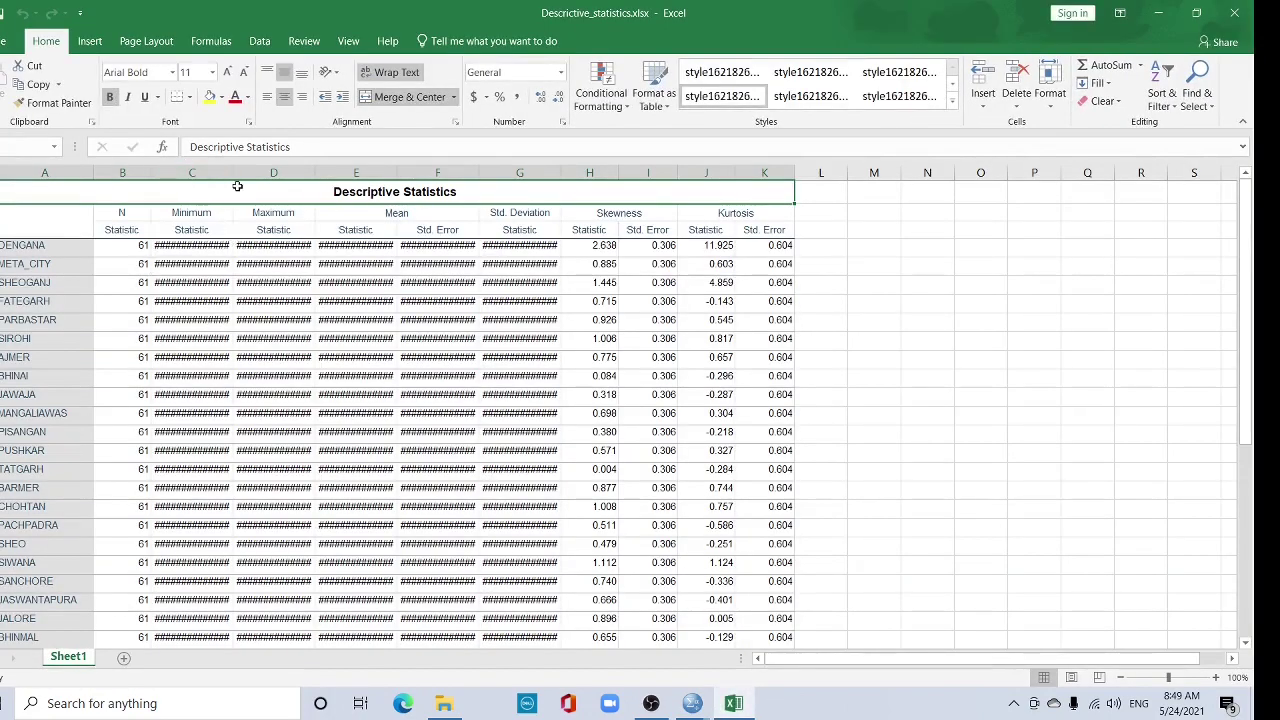
Widen column C so the Minimum values appear in place of hash marks.
drag(232, 172, 634, 190)
click(234, 263)
key(Down)
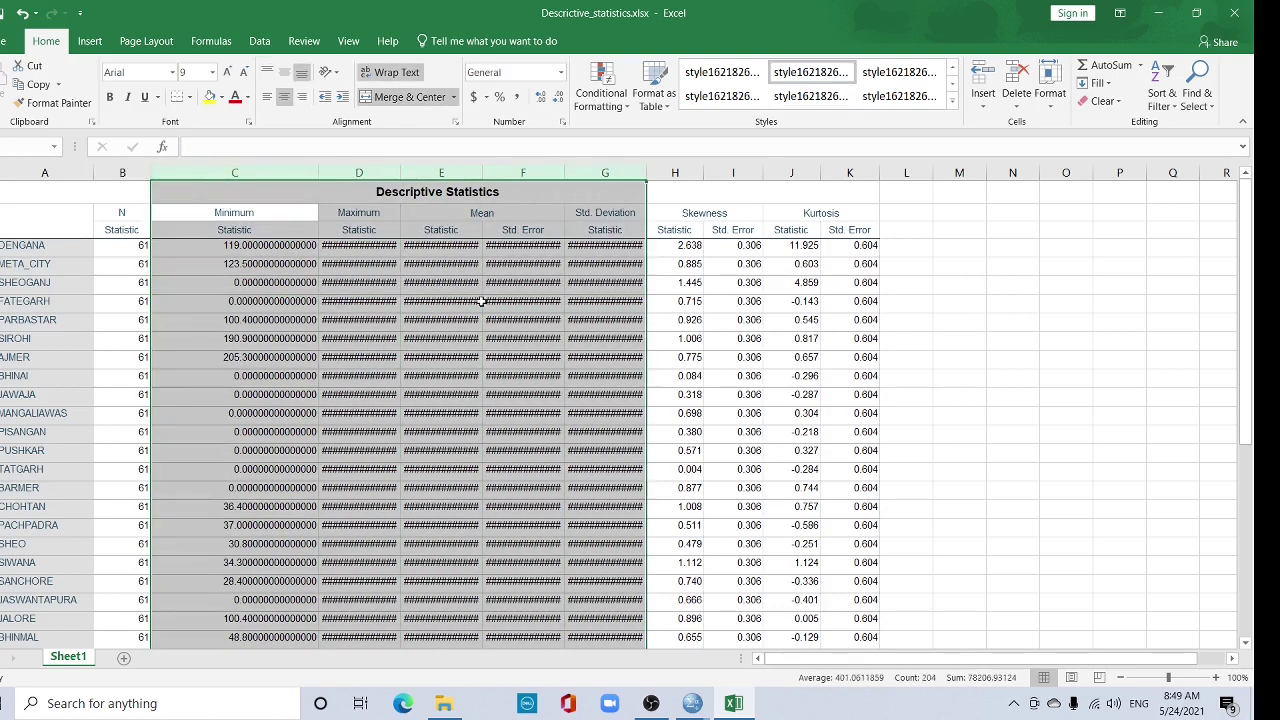
Format columns C to G as Number with 2 decimal places, then check JAWAJA's Mean.
right_click(483, 302)
click(538, 481)
click(346, 361)
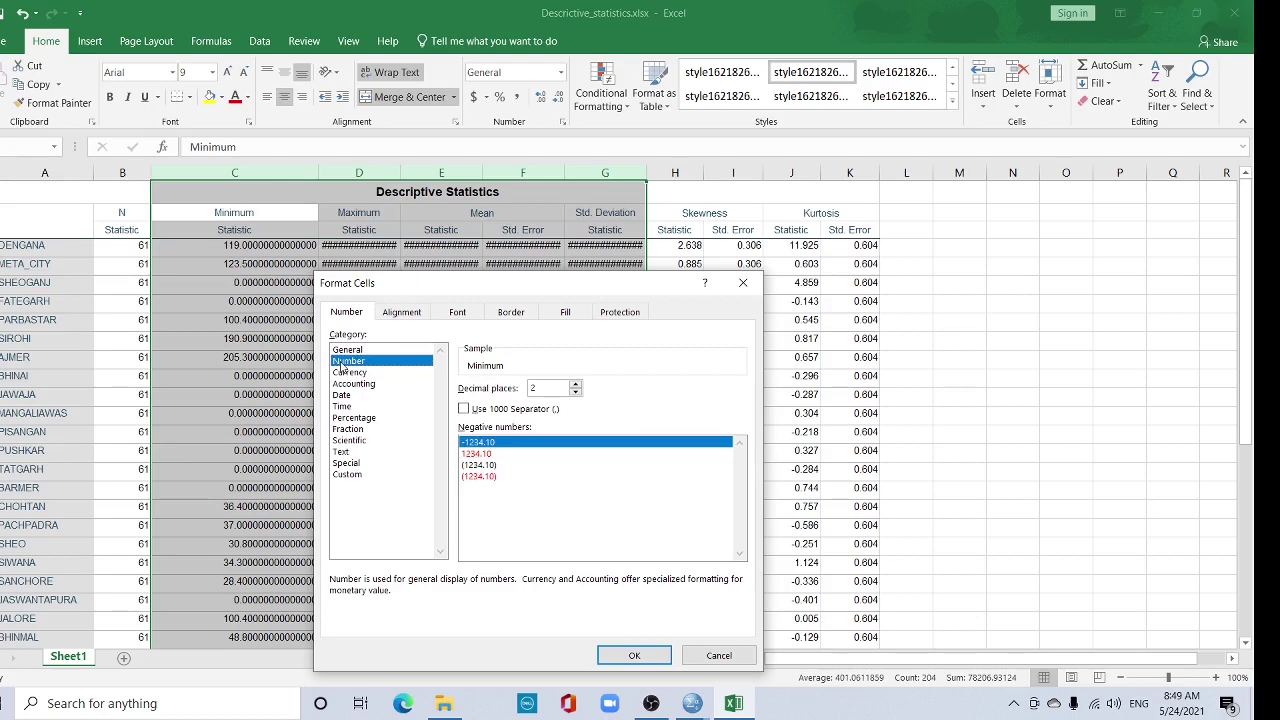
click(640, 656)
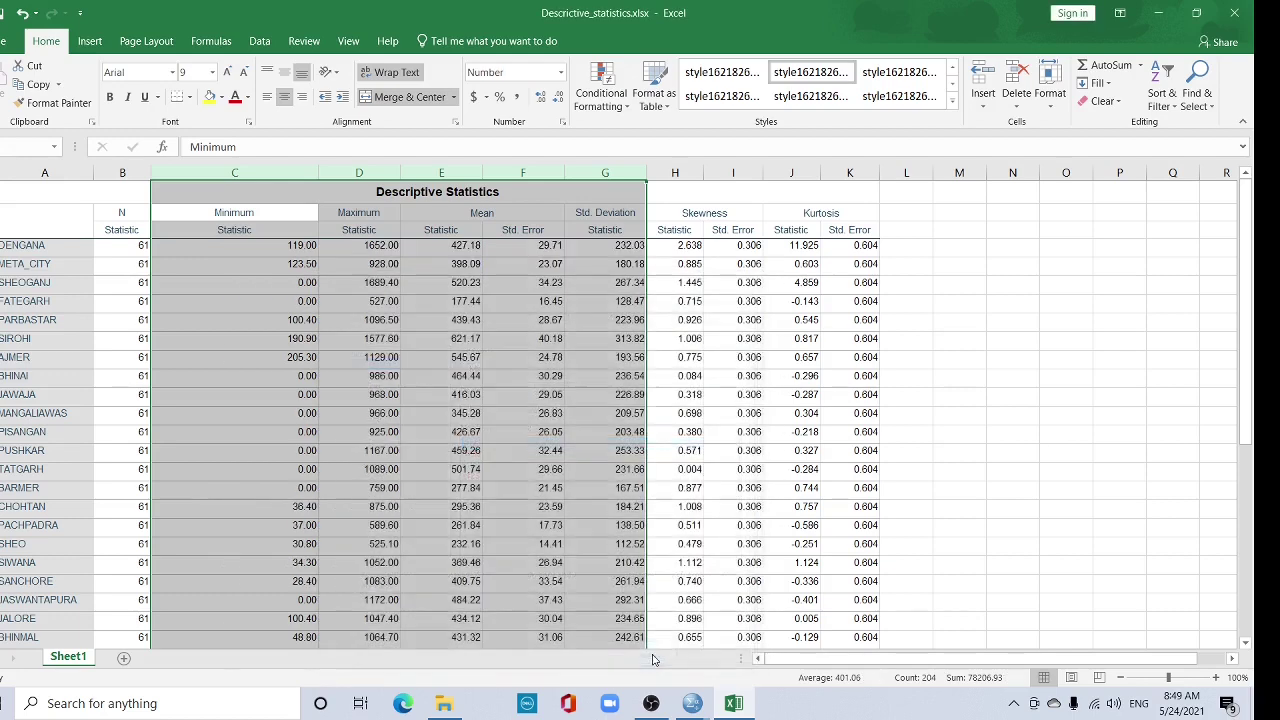
click(467, 396)
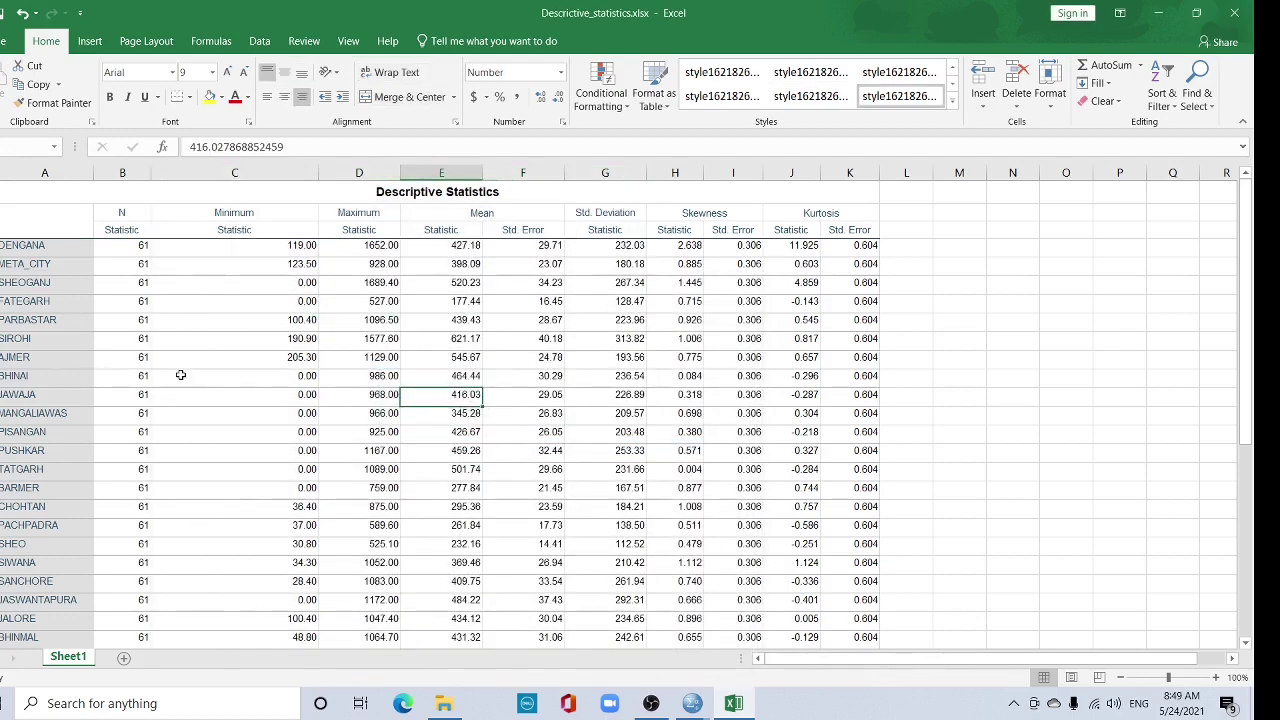
click(138, 247)
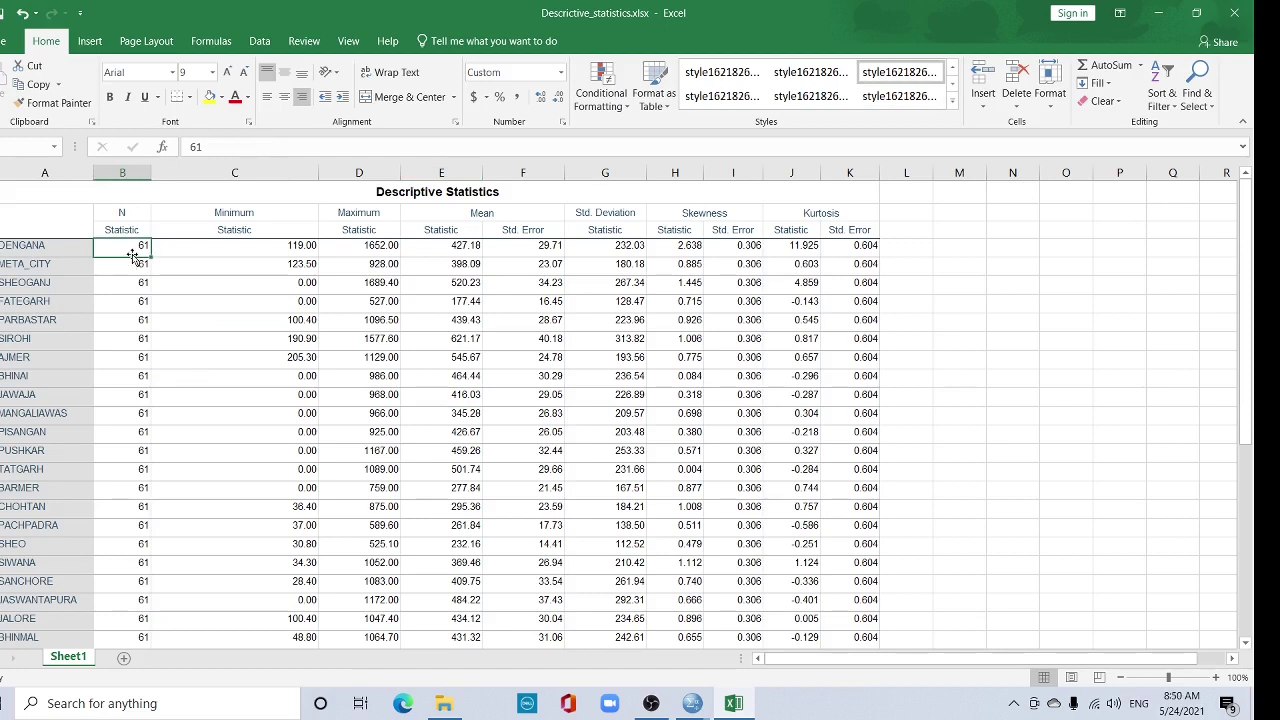
click(272, 251)
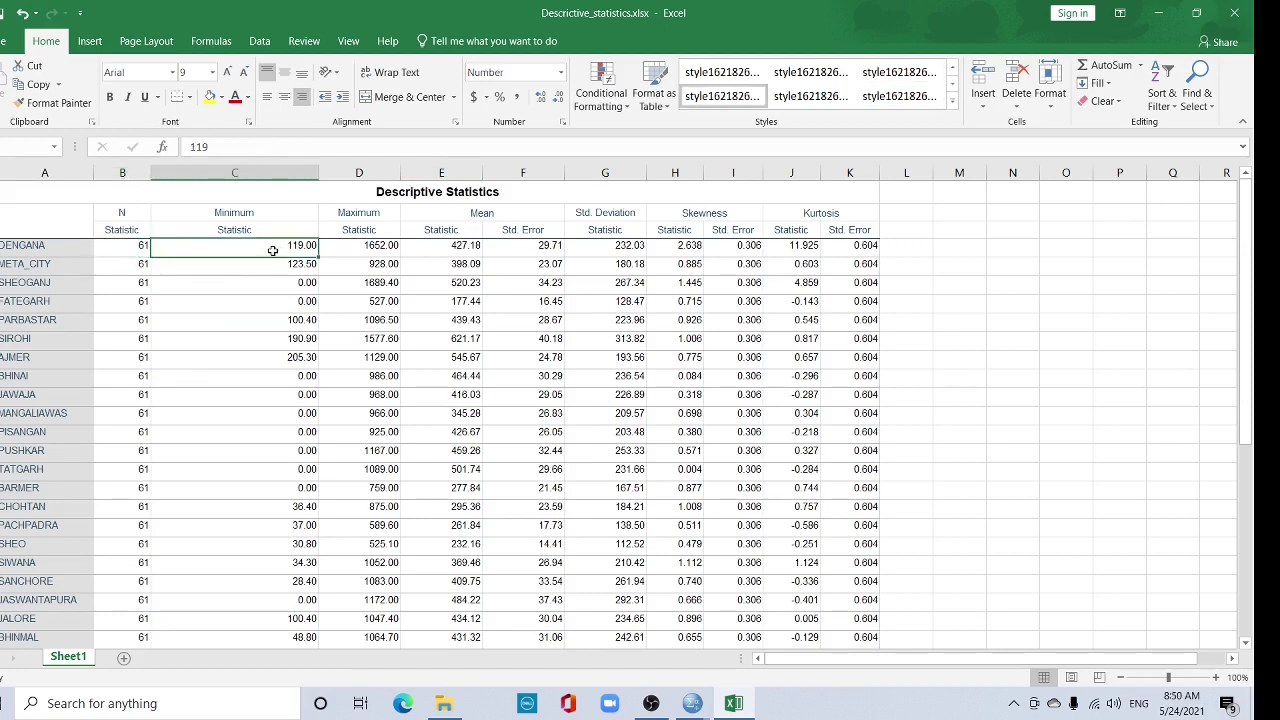
click(340, 251)
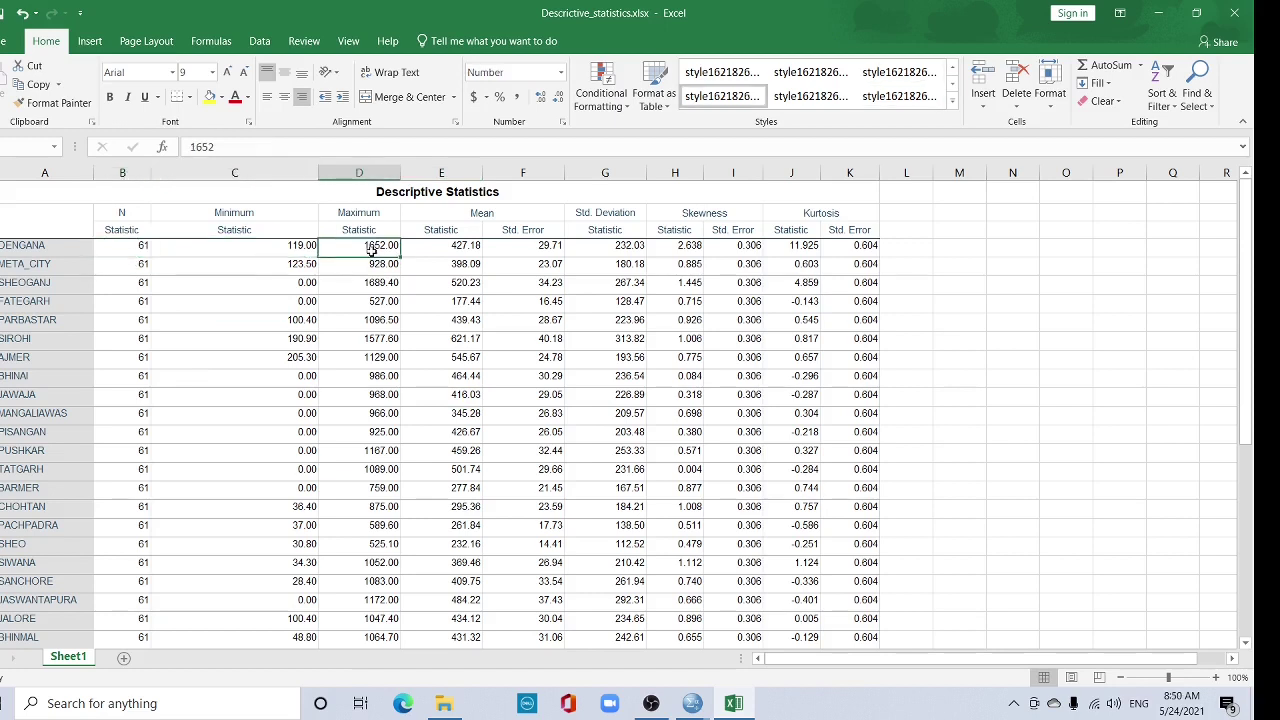
click(449, 244)
click(600, 248)
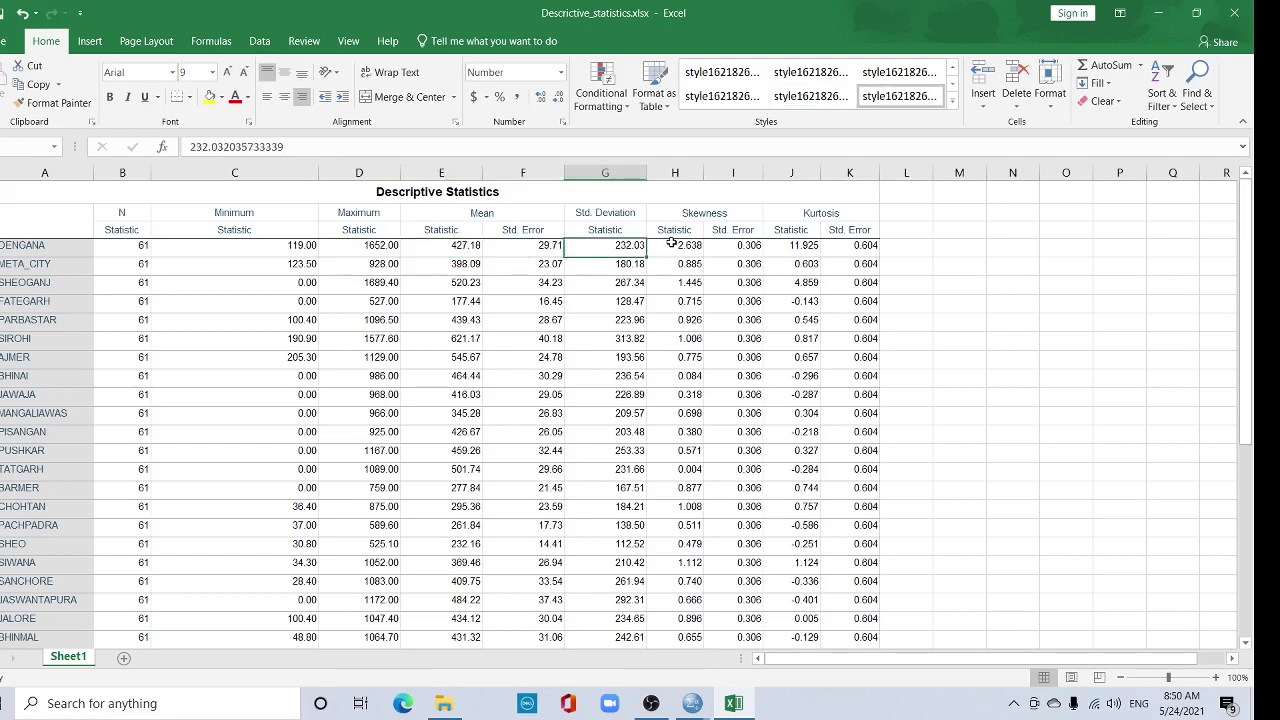
click(673, 245)
click(796, 249)
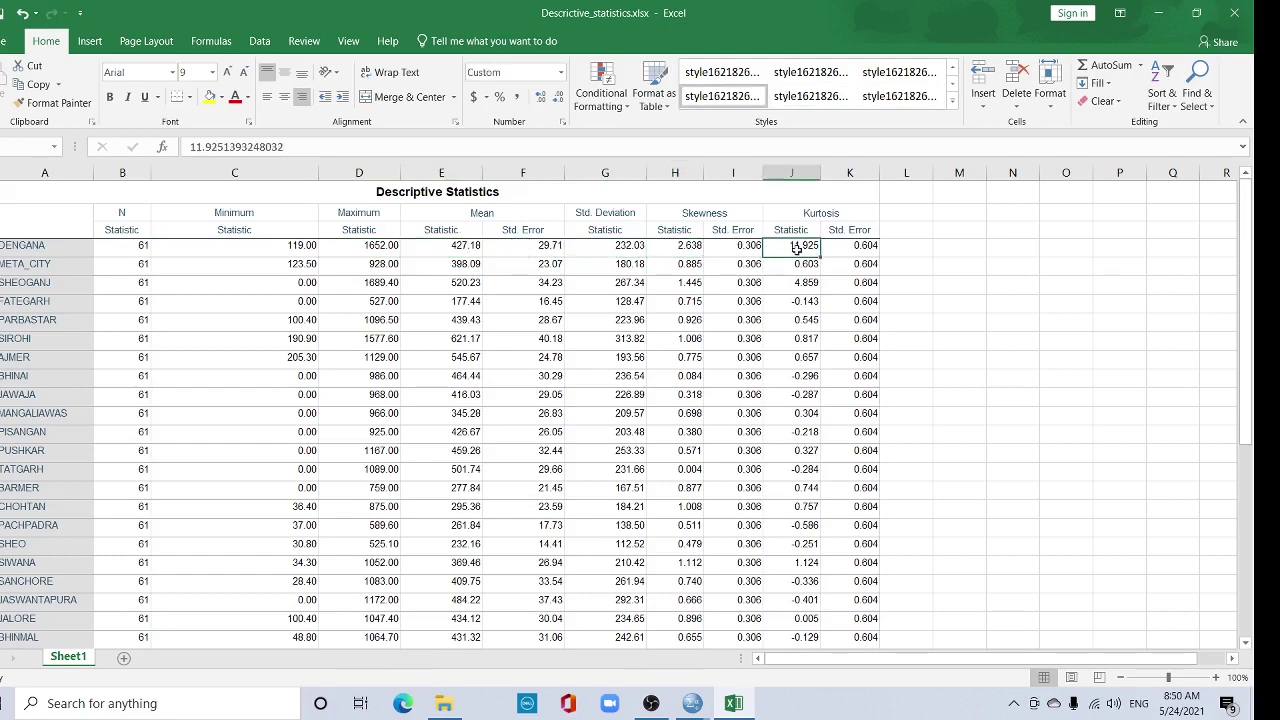
scroll(388, 438, down, 10)
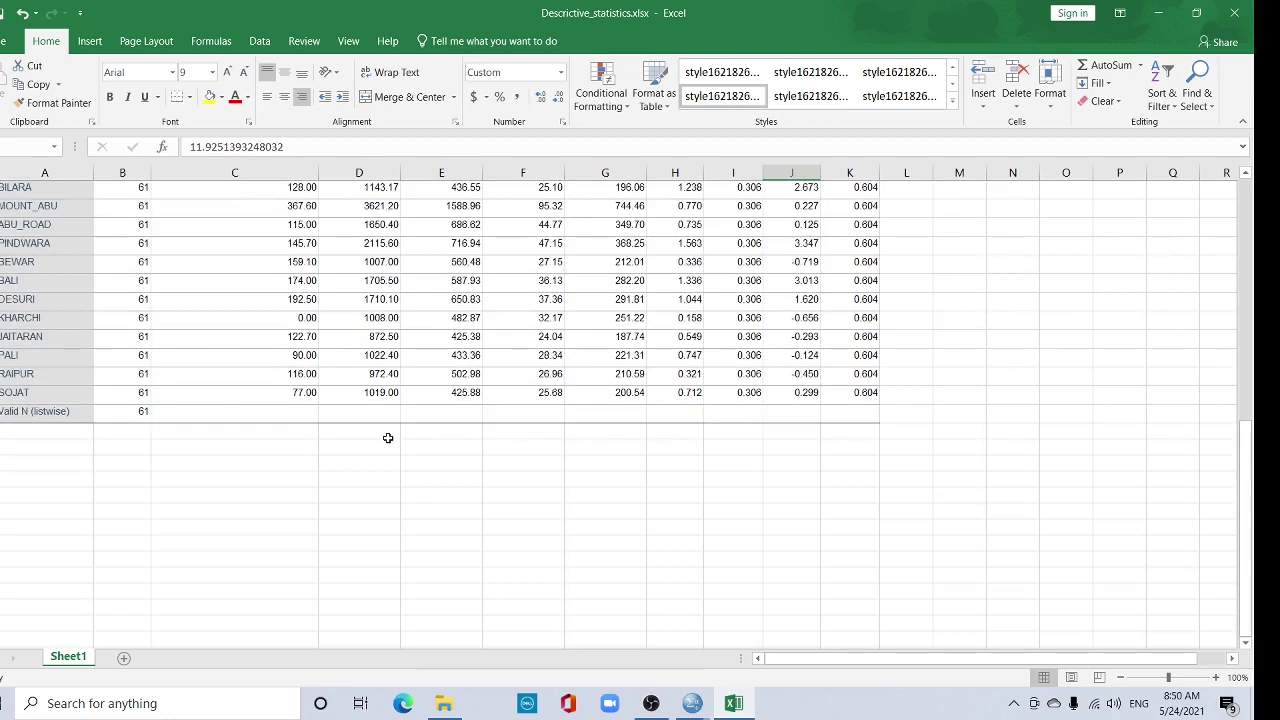
scroll(388, 438, up, 10)
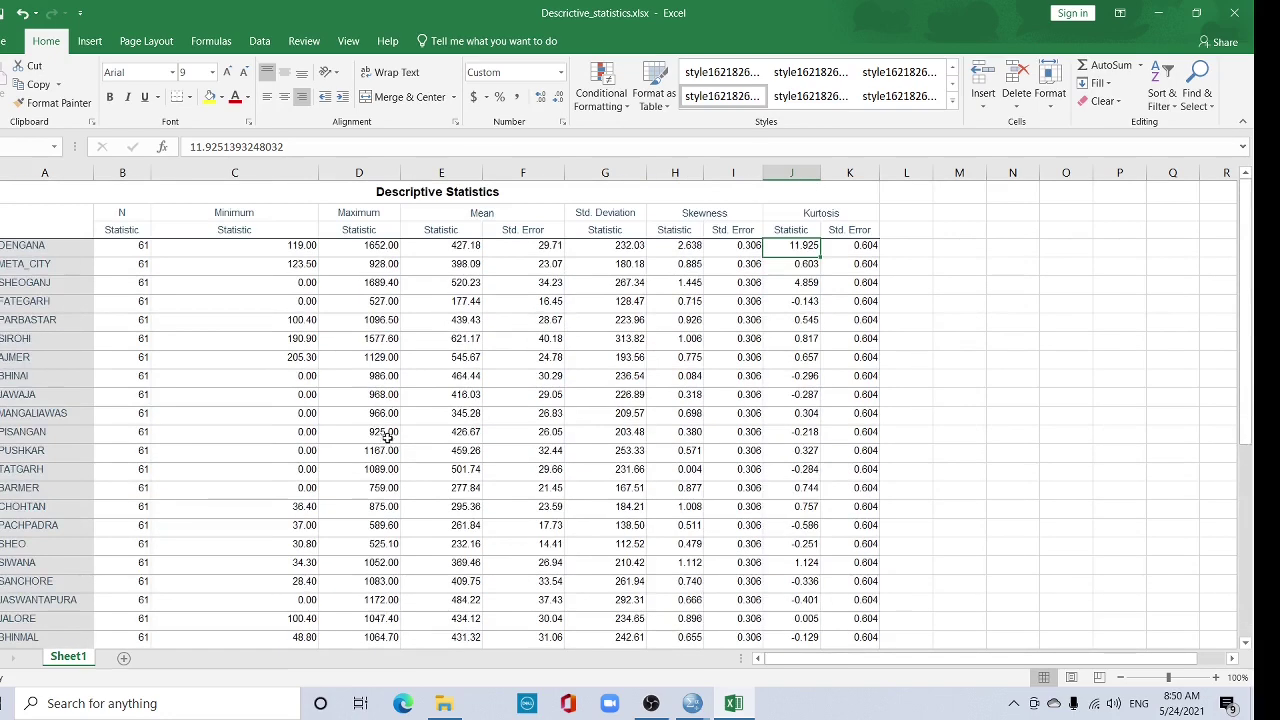